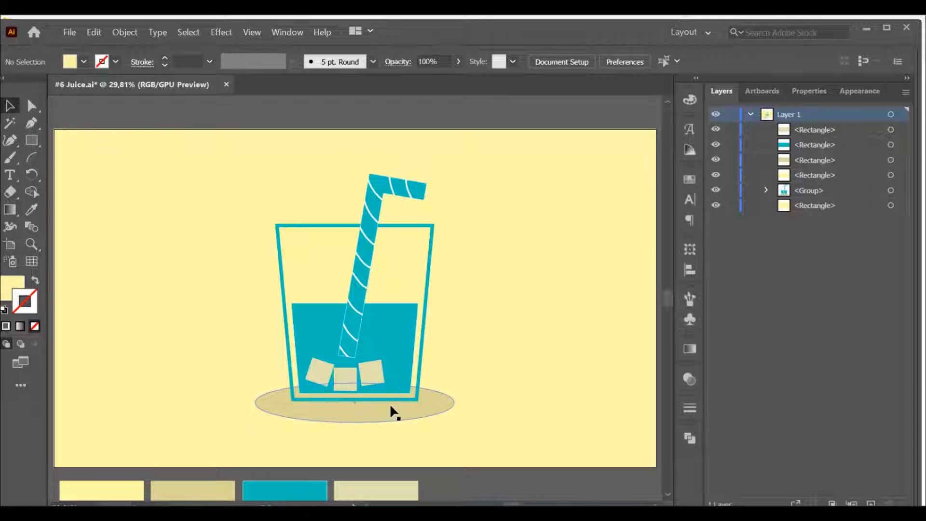
# Step: Duplicate the artboard with its juice glass artwork and place the copy beside the original with a small gap
pyautogui.hotkey('ctrl', 'space')
pyautogui.moveTo(515, 403); pyautogui.dragTo(399, 348)
pyautogui.press('space')
pyautogui.hotkey('ctrl', 'space')
pyautogui.moveTo(449, 386); pyautogui.dragTo(385, 351)
pyautogui.press('space')
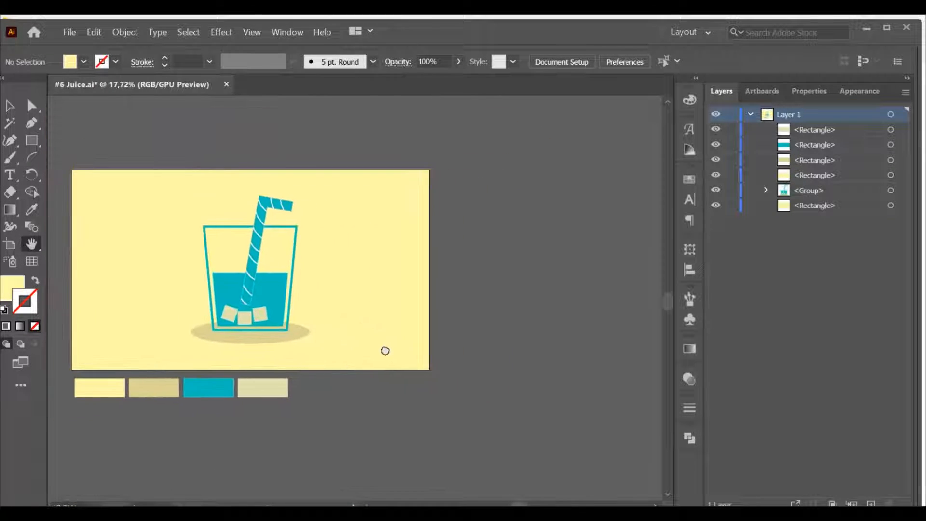
pyautogui.click(10, 243)
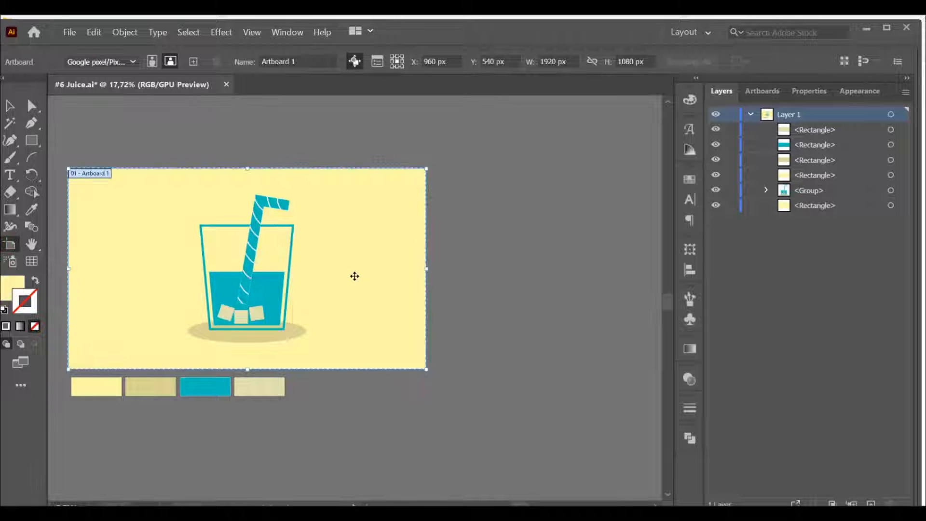
pyautogui.moveTo(345, 280); pyautogui.dragTo(583, 296)
pyautogui.hotkey('ctrl', 'z')
pyautogui.click(656, 505)
pyautogui.click(656, 505)
pyautogui.click(656, 505)
pyautogui.click(656, 505)
pyautogui.click(656, 505)
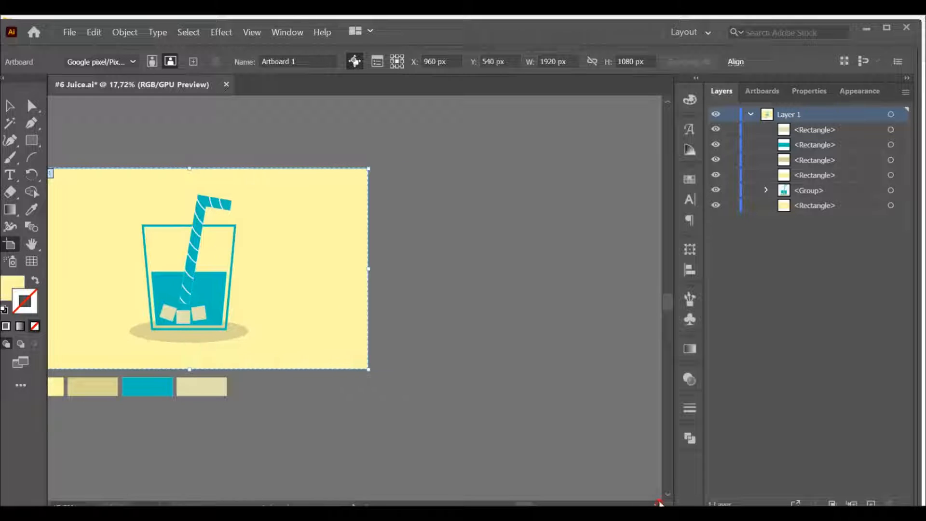
pyautogui.click(656, 505)
pyautogui.moveTo(255, 270); pyautogui.dragTo(620, 272)
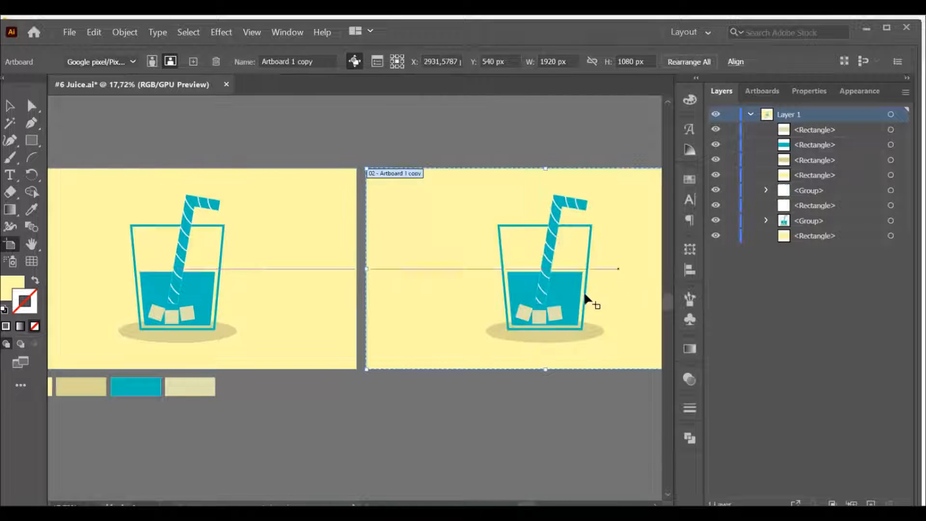
# Step: Delete the glass artwork and background from the duplicated artboard so only an empty artboard remains
pyautogui.click(496, 392)
pyautogui.click(473, 190)
pyautogui.press('Delete')
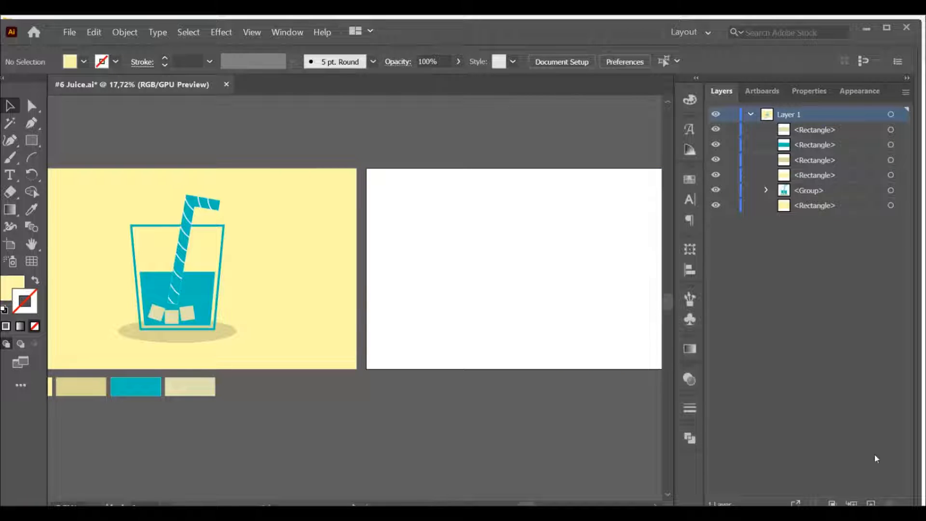
# Step: Create a new layer and name it Tutorial
pyautogui.click(871, 503)
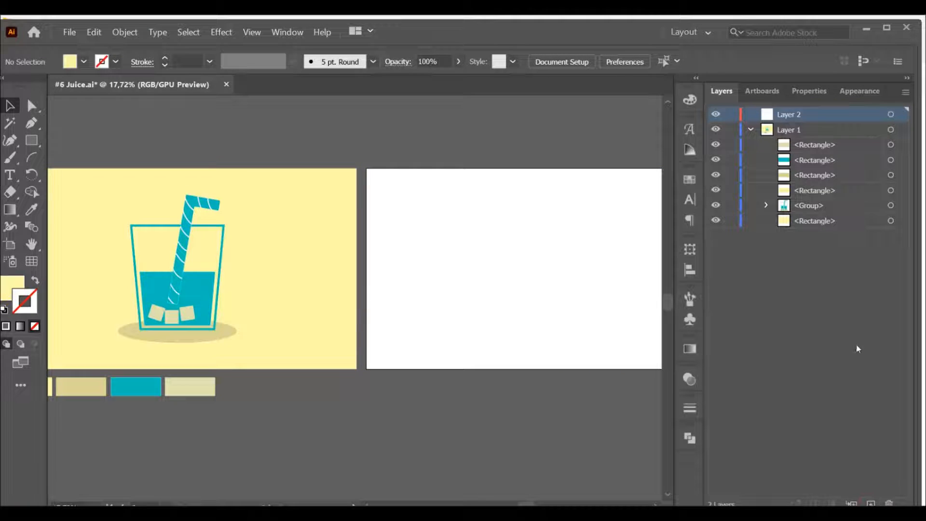
pyautogui.doubleClick(789, 116)
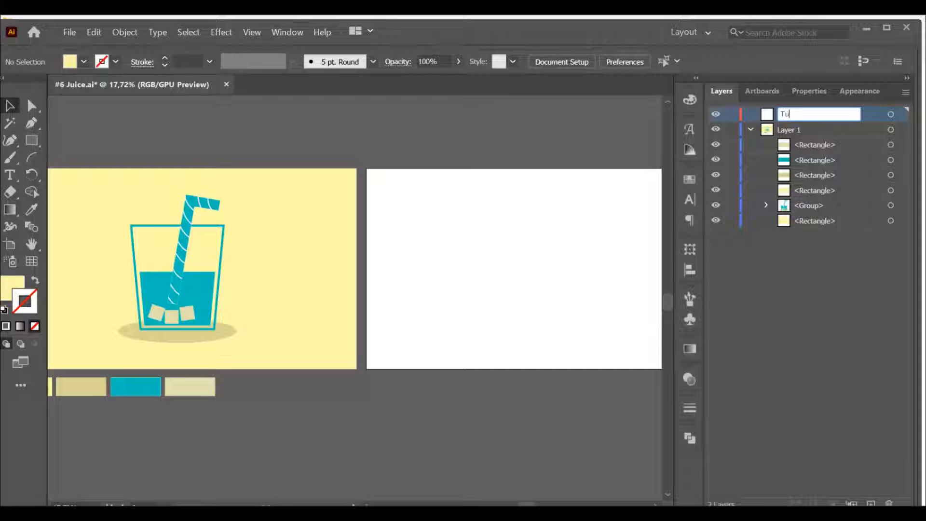
pyautogui.press('Return')
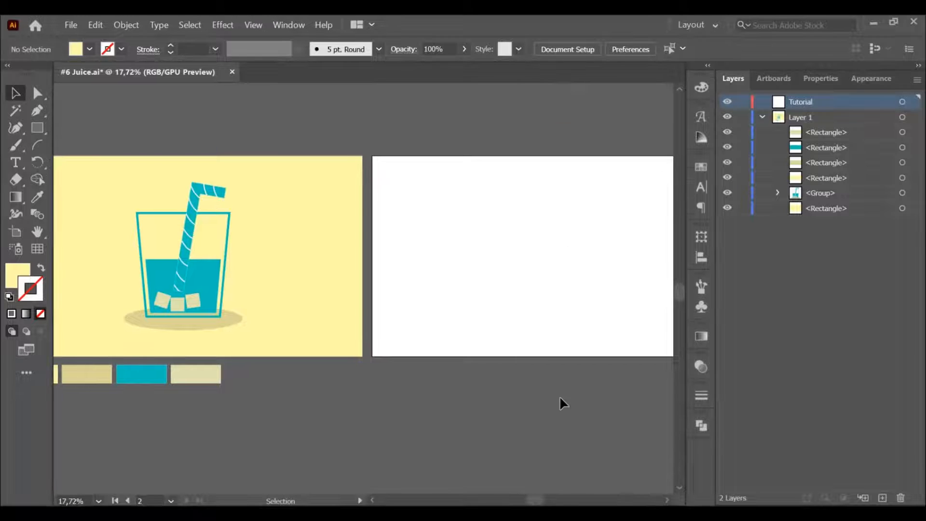
# Step: Cut the four colour swatches below the first artboard and paste them in front at the same position on the Tutorial layer
pyautogui.moveTo(57, 370); pyautogui.dragTo(99, 368)
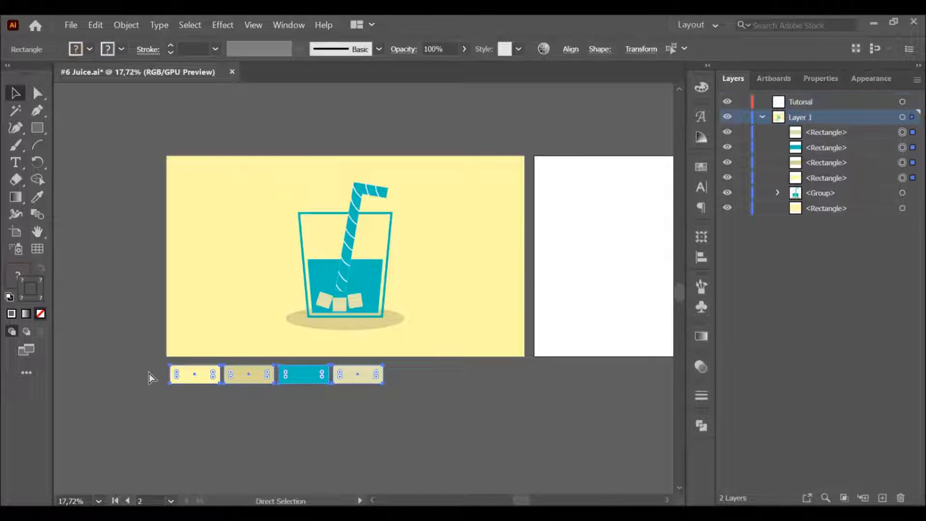
pyautogui.press('Delete')
pyautogui.press('h')
pyautogui.moveTo(544, 333); pyautogui.dragTo(199, 323)
pyautogui.press('v')
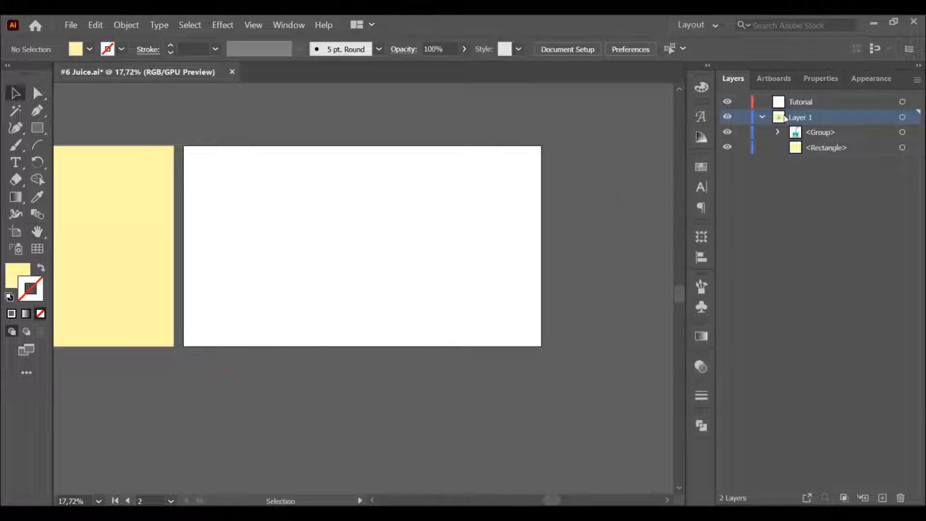
pyautogui.click(802, 102)
pyautogui.hotkey('ctrl', 'f')
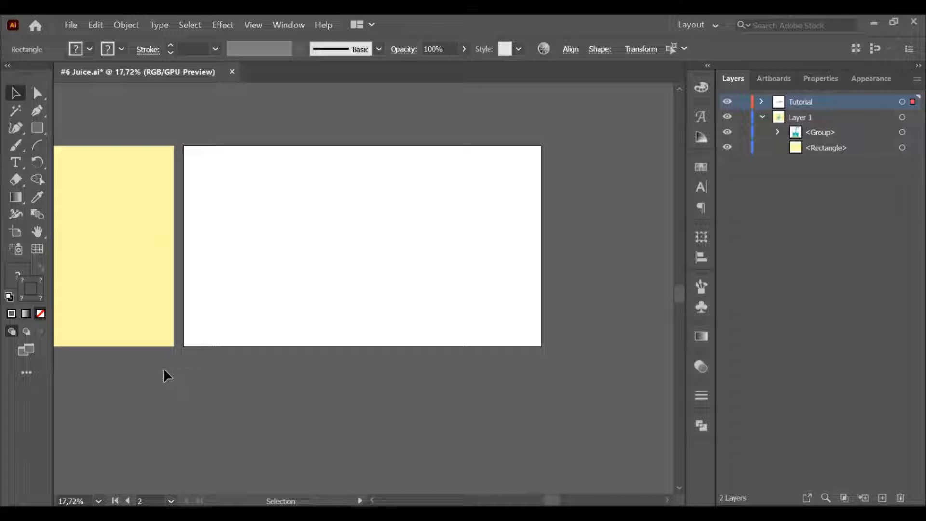
# Step: Move the four colour swatches under the second artboard, aligned with its left edge
pyautogui.moveTo(353, 405); pyautogui.dragTo(420, 382)
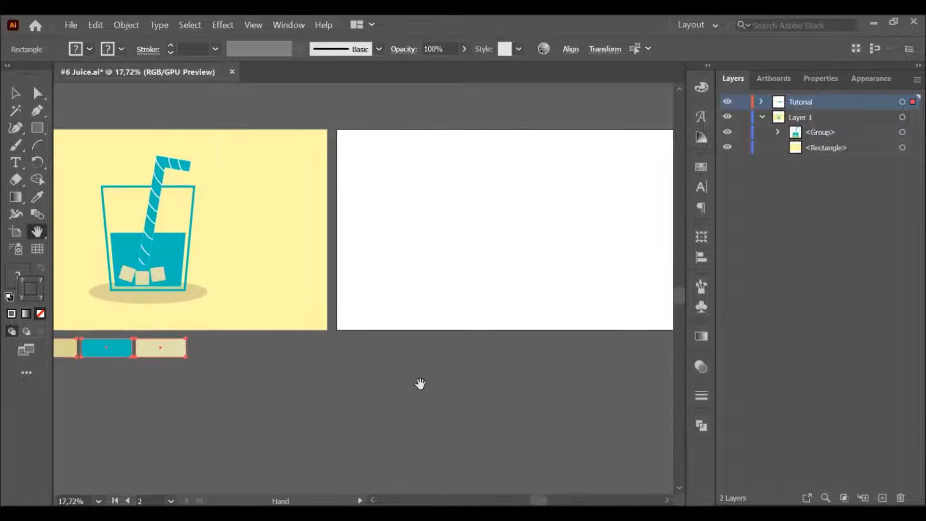
pyautogui.moveTo(171, 351); pyautogui.dragTo(308, 391)
pyautogui.click(505, 398)
pyautogui.moveTo(253, 340); pyautogui.dragTo(353, 395)
# Step: Draw a pale yellow background rectangle covering the whole second artboard and lock it in the Tutorial layer
pyautogui.press('m')
pyautogui.moveTo(101, 128); pyautogui.dragTo(626, 423)
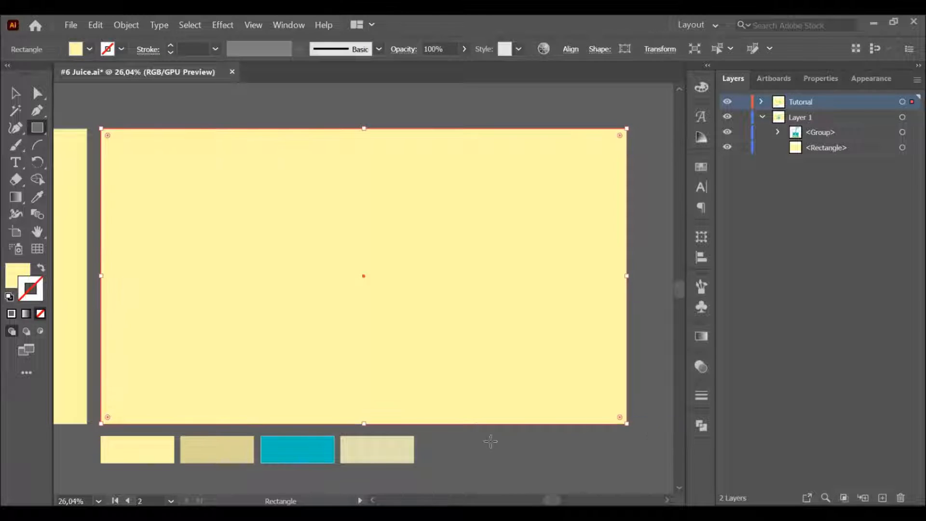
pyautogui.press('i')
pyautogui.press('v')
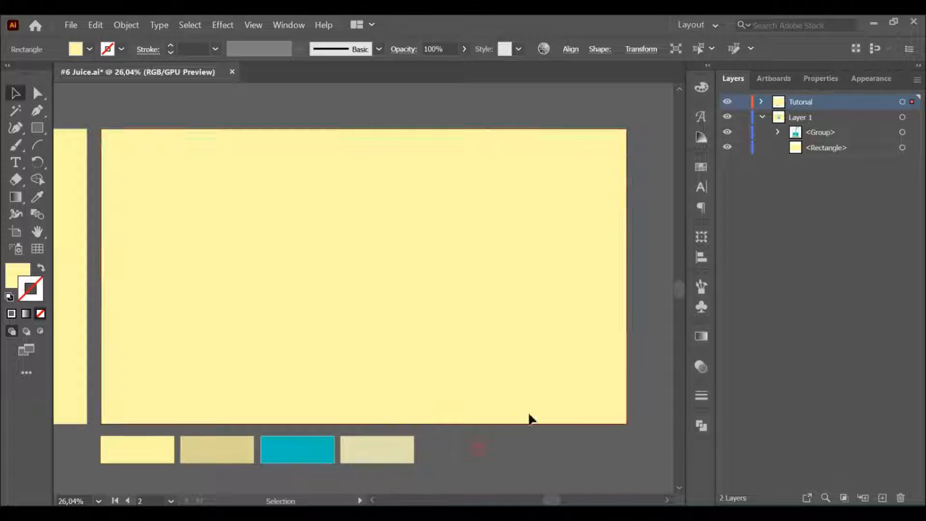
pyautogui.click(763, 102)
pyautogui.click(744, 117)
# Step: Draw a rectangle in the middle of the second artboard and taper its base symmetrically with Free Transform to form a glass
pyautogui.moveTo(496, 316); pyautogui.dragTo(442, 309)
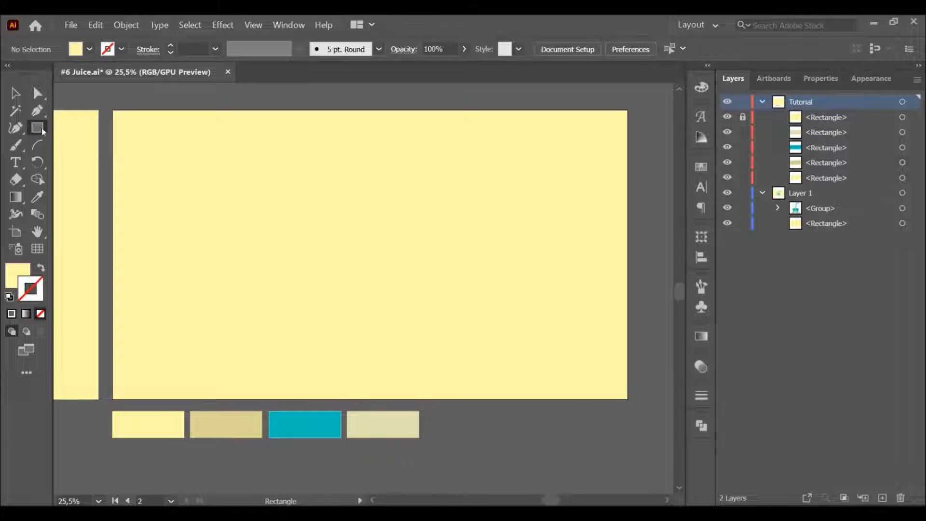
pyautogui.moveTo(289, 197); pyautogui.dragTo(446, 367)
pyautogui.press('v')
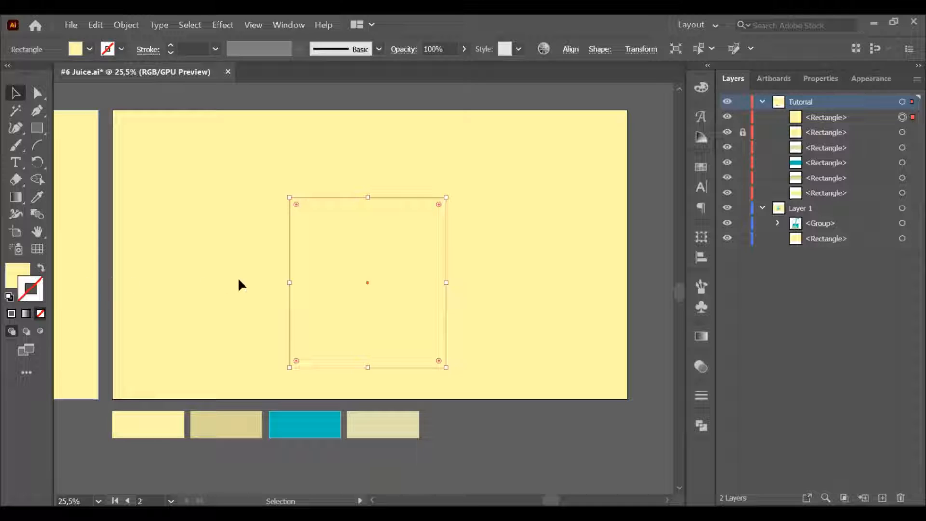
pyautogui.press('e')
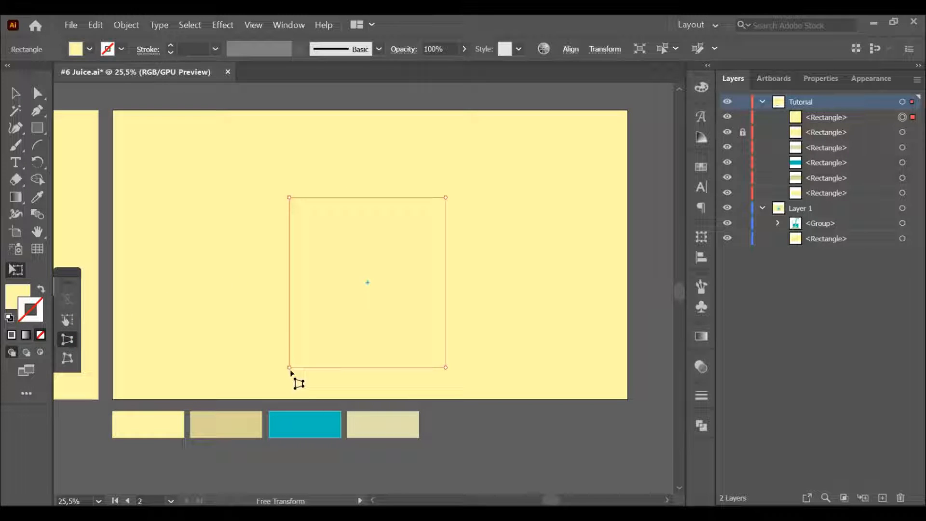
pyautogui.moveTo(289, 370); pyautogui.dragTo(305, 372)
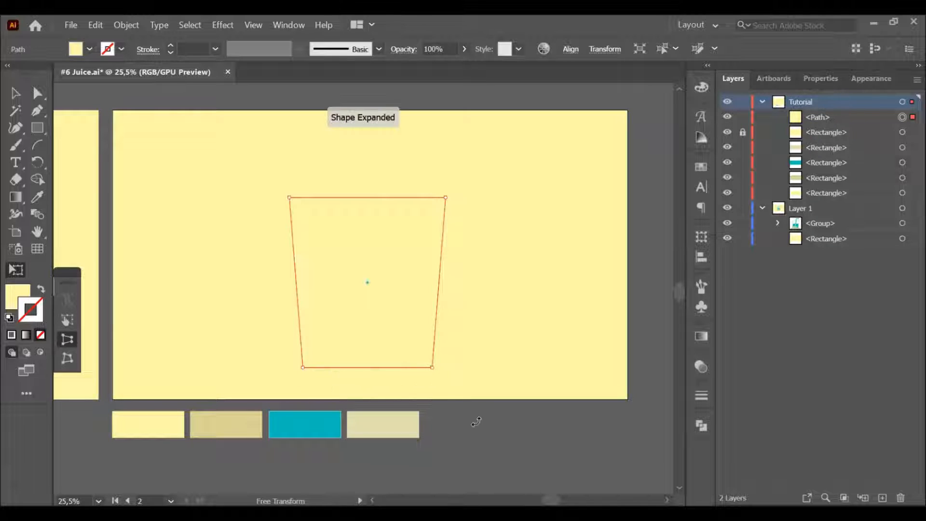
pyautogui.press('v')
pyautogui.click(494, 436)
# Step: Give the glass shape a stroke in the teal swatch colour and no fill
pyautogui.click(430, 342)
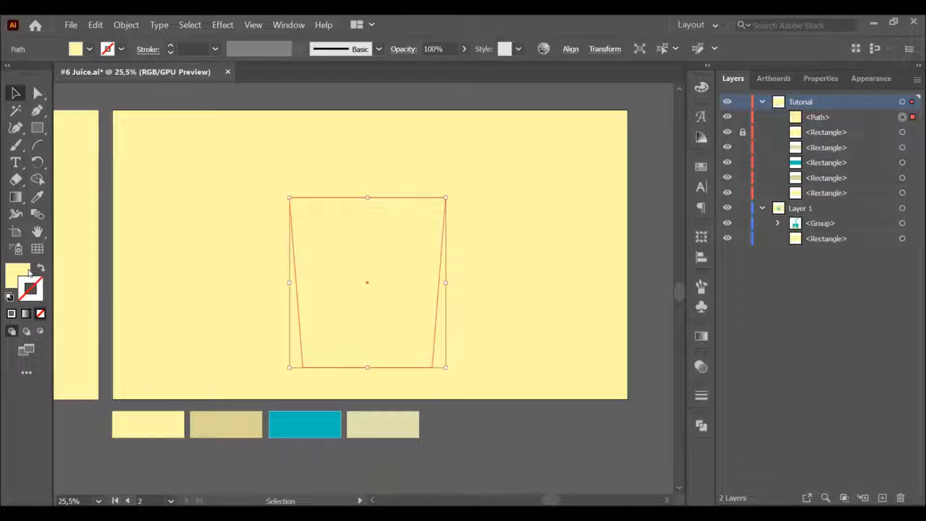
pyautogui.press('i')
pyautogui.click(310, 423)
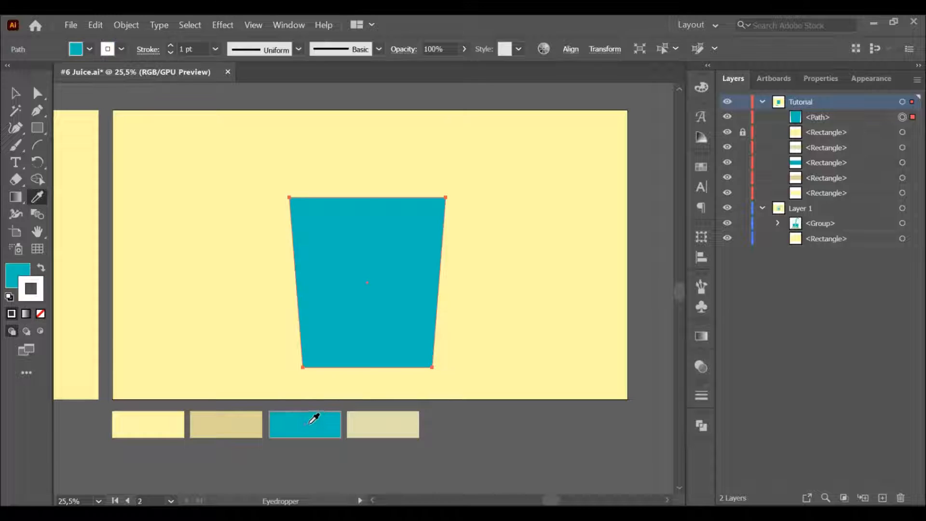
pyautogui.press('v')
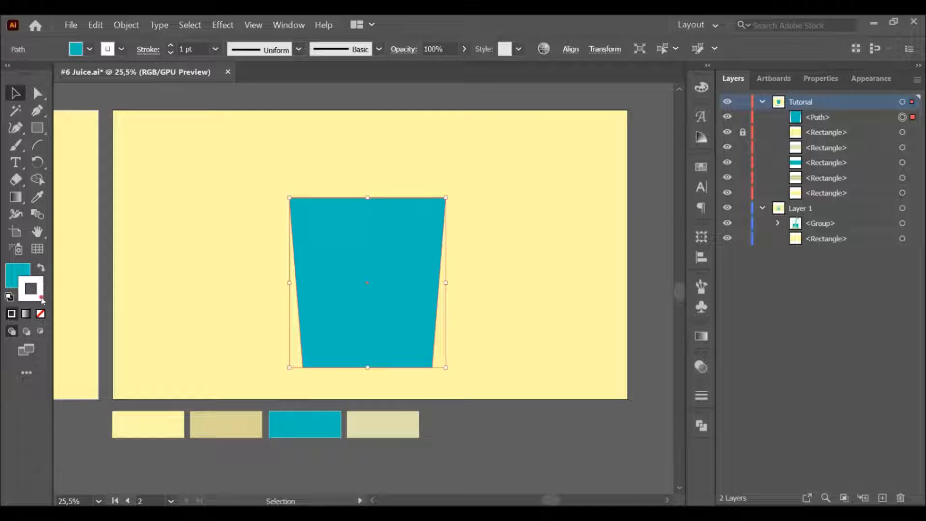
pyautogui.click(40, 313)
pyautogui.click(18, 278)
pyautogui.click(41, 268)
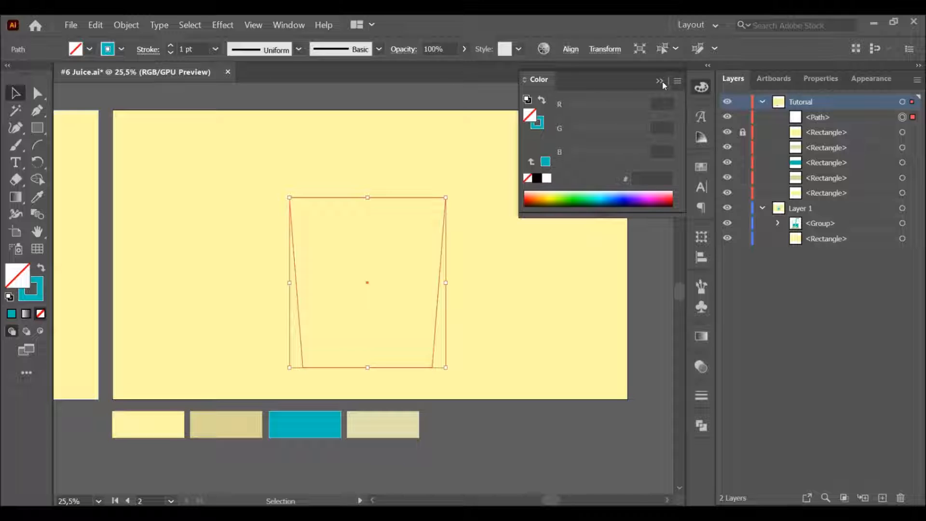
pyautogui.click(702, 88)
# Step: Set the stroke weight of the glass outline to 20 pt
pyautogui.click(126, 25)
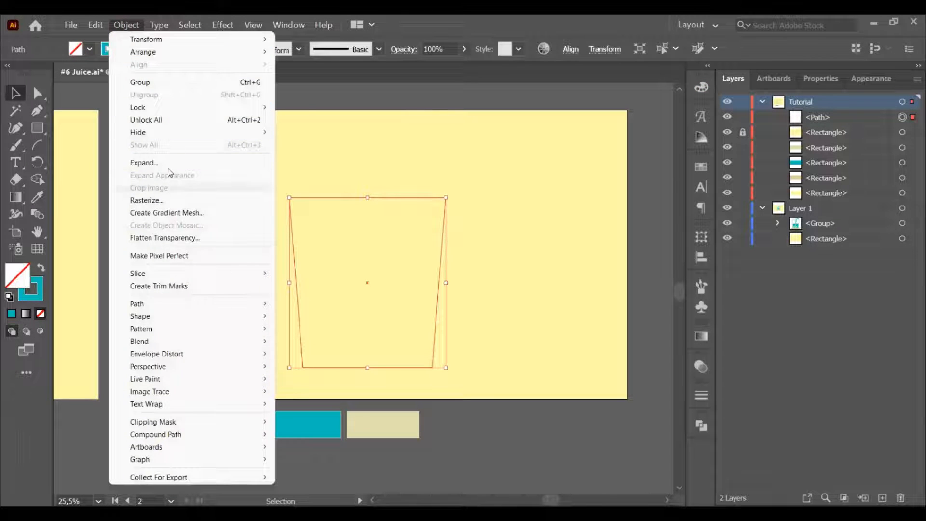
pyautogui.click(216, 49)
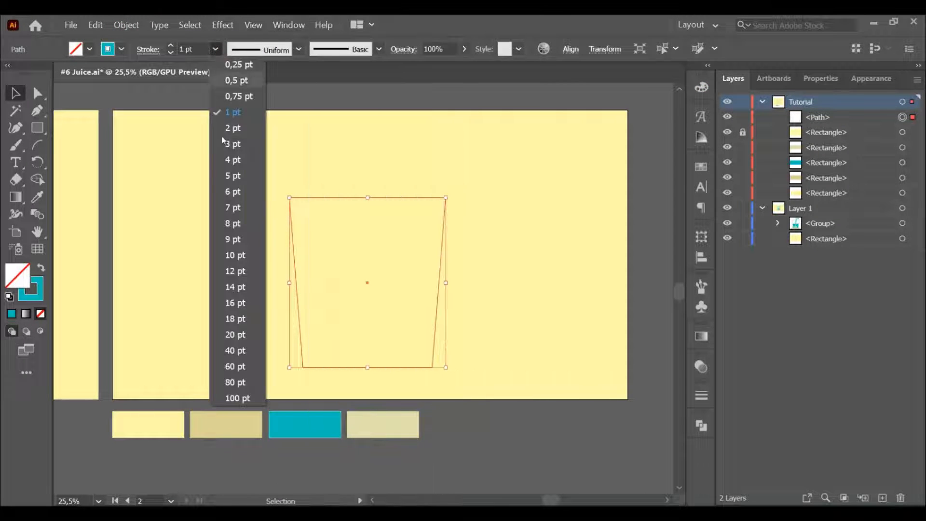
pyautogui.click(236, 255)
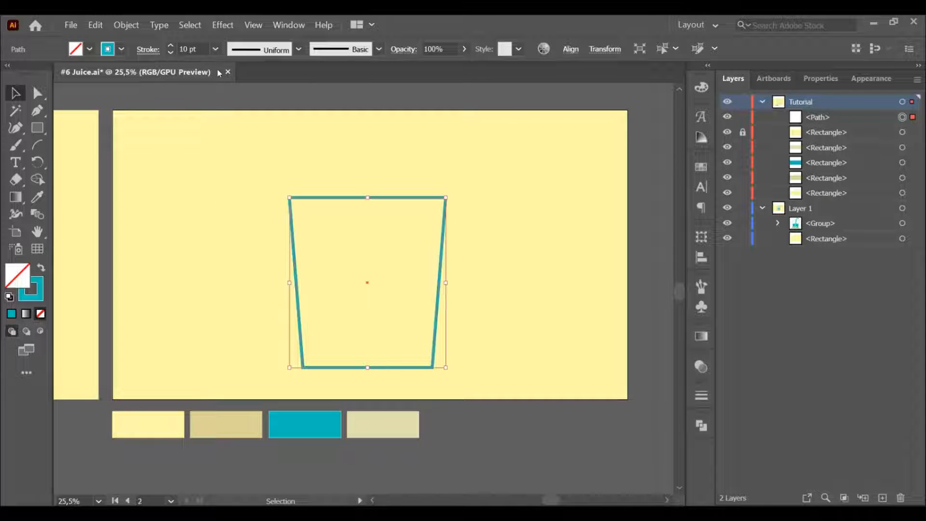
pyautogui.click(215, 49)
pyautogui.click(239, 334)
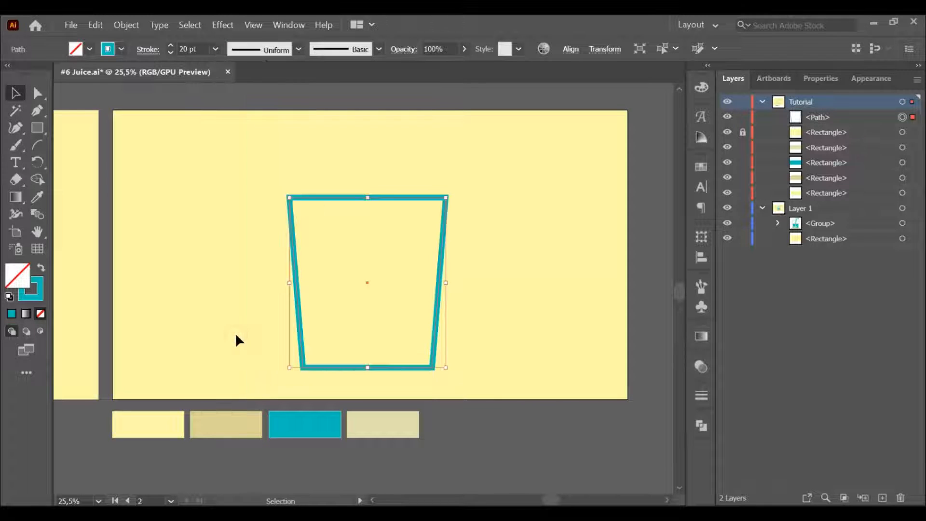
# Step: Scale the glass outline down slightly about its centre
pyautogui.click(535, 435)
pyautogui.click(434, 368)
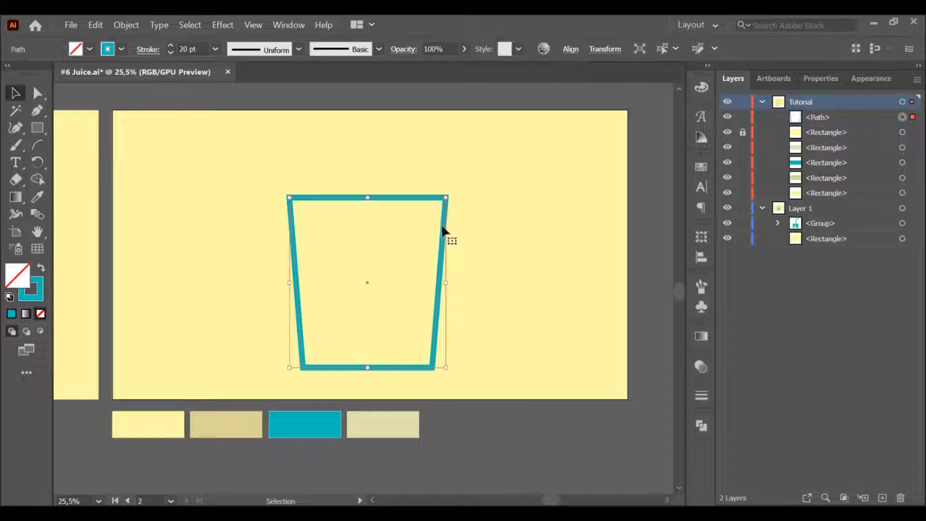
pyautogui.moveTo(290, 198); pyautogui.dragTo(299, 208)
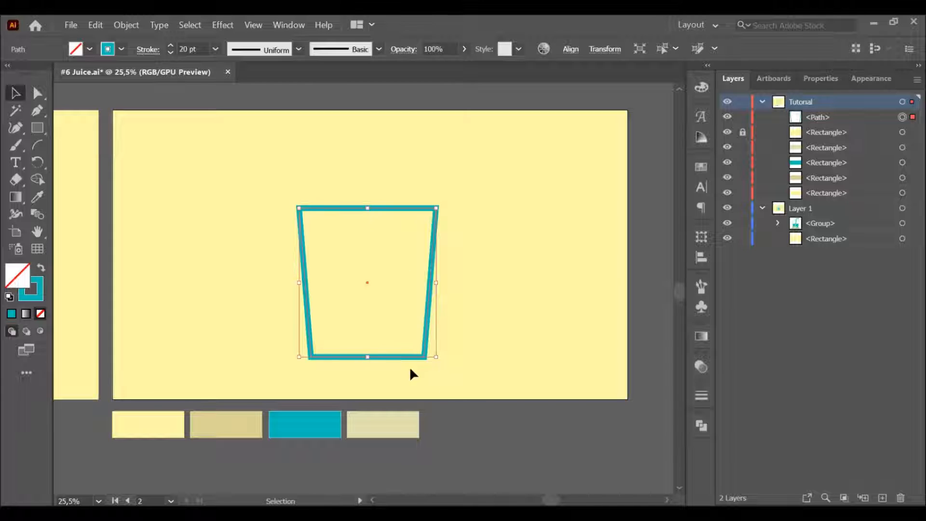
pyautogui.click(488, 424)
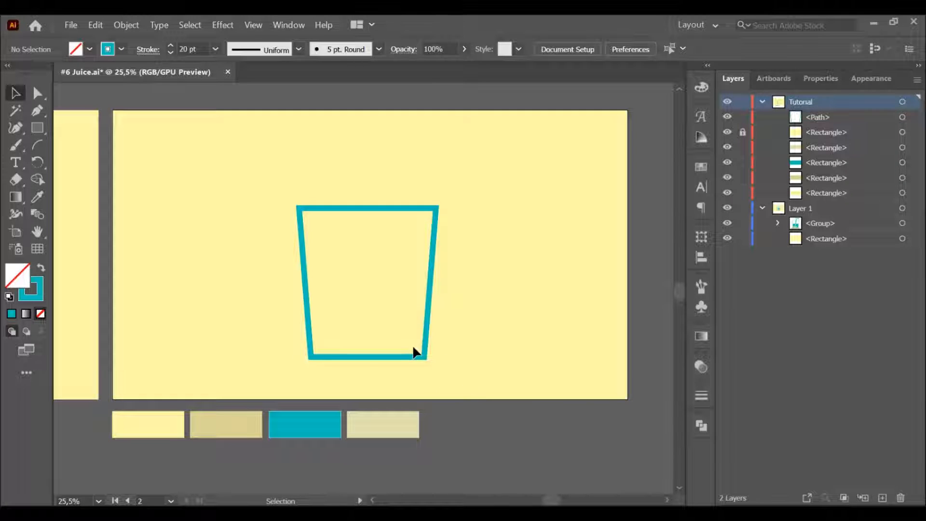
# Step: Copy the glass outline and paste the duplicate directly in front of it
pyautogui.click(421, 357)
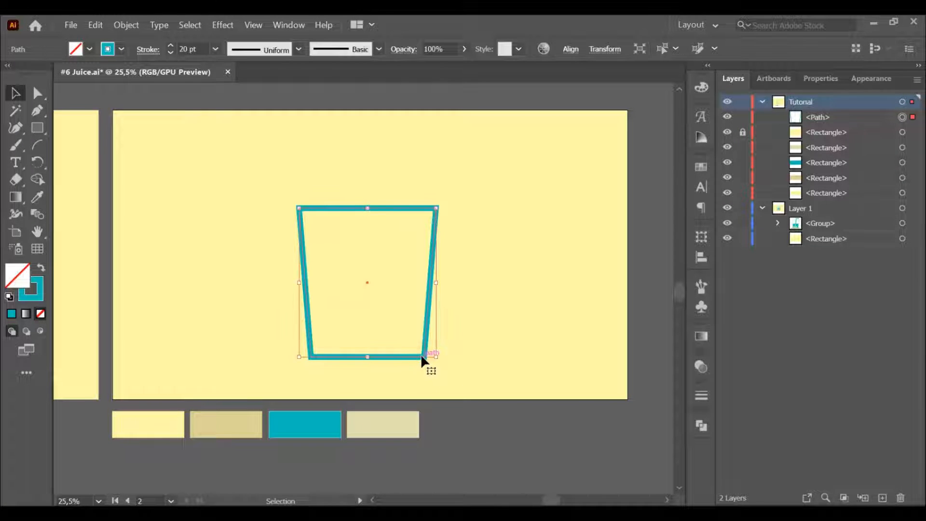
pyautogui.click(95, 25)
pyautogui.click(112, 82)
pyautogui.click(95, 25)
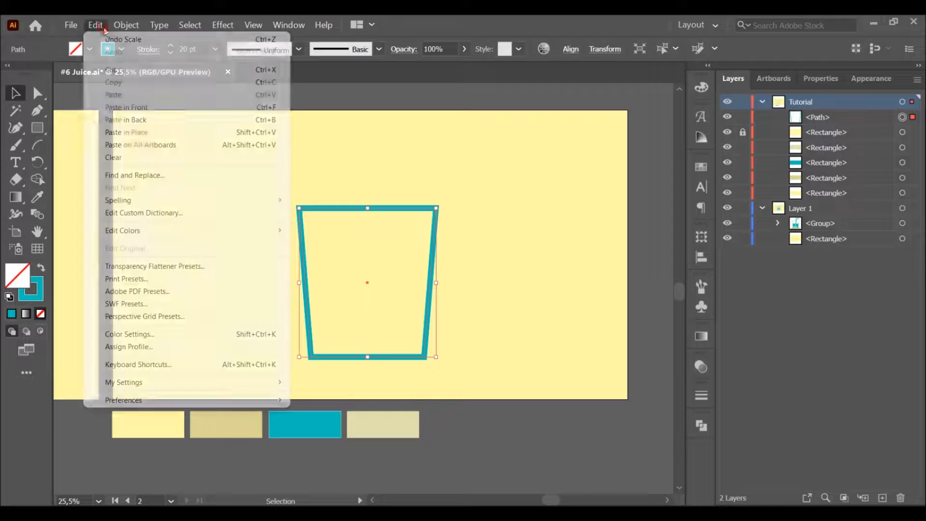
pyautogui.click(139, 107)
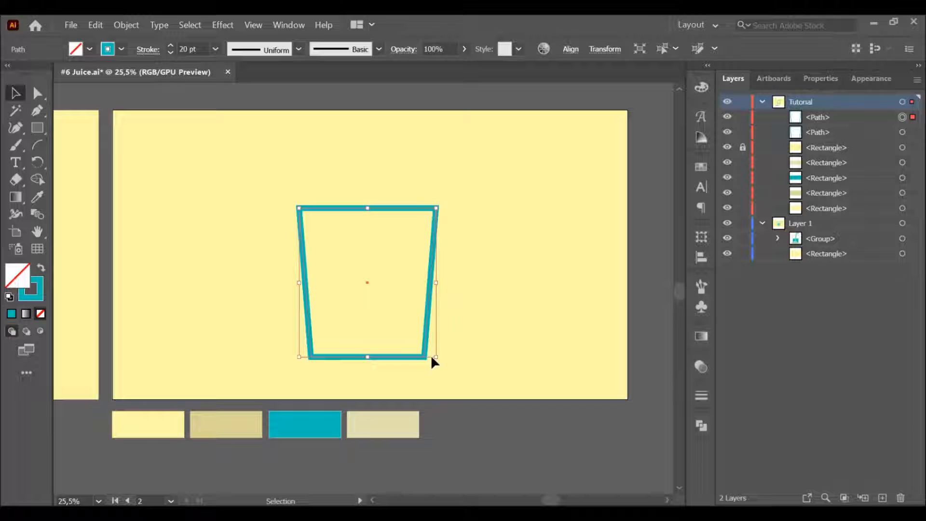
# Step: Shrink the pasted copy evenly inside the glass outline, narrow it slightly, and swap its teal stroke to the fill
pyautogui.moveTo(436, 356); pyautogui.dragTo(427, 353)
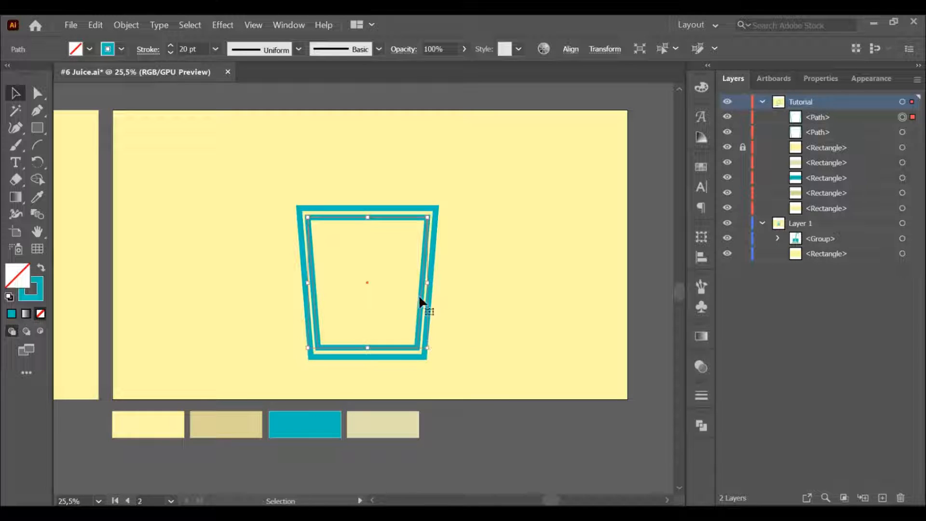
pyautogui.moveTo(428, 284); pyautogui.dragTo(421, 285)
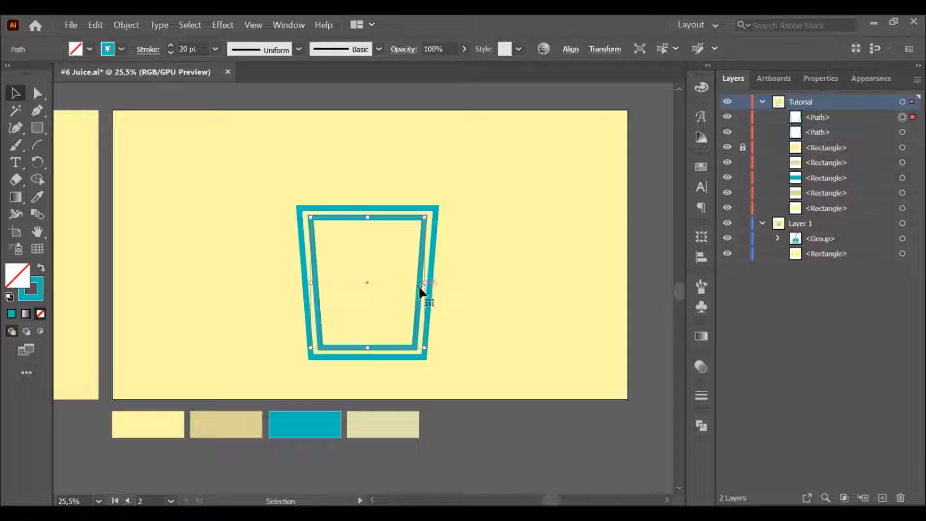
pyautogui.click(42, 270)
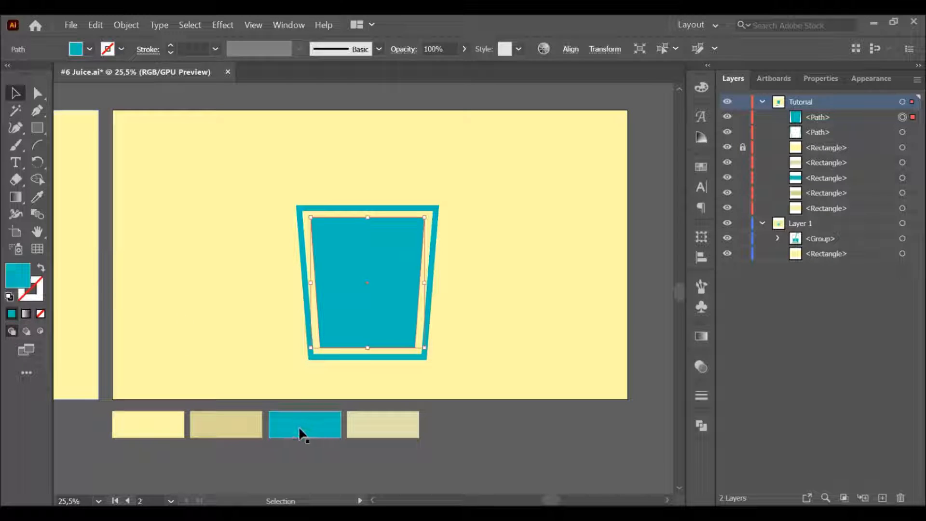
# Step: Draw a teal rectangle over the upper half of the glass, extending past both sides of the inner juice shape
pyautogui.moveTo(368, 217); pyautogui.dragTo(367, 244)
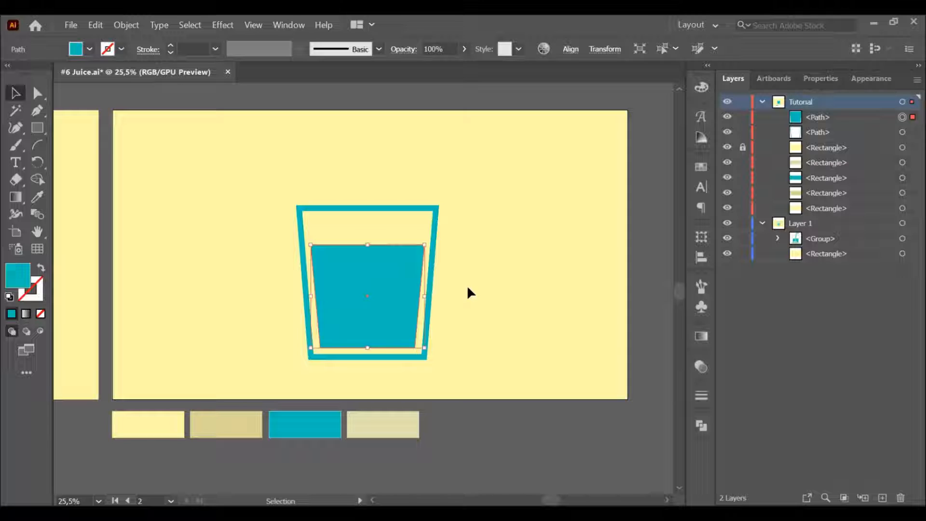
pyautogui.hotkey('ctrl', 'z')
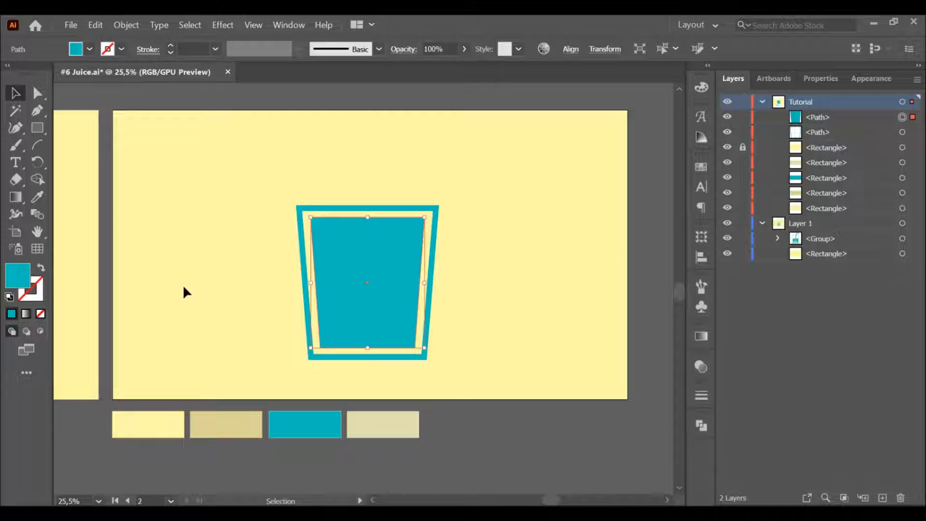
pyautogui.click(38, 128)
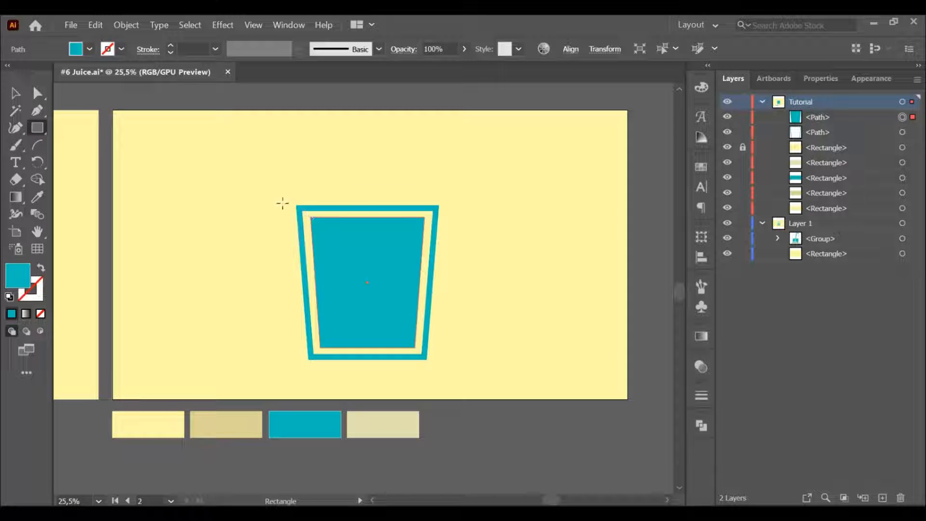
pyautogui.moveTo(283, 197); pyautogui.dragTo(451, 276)
pyautogui.press('v')
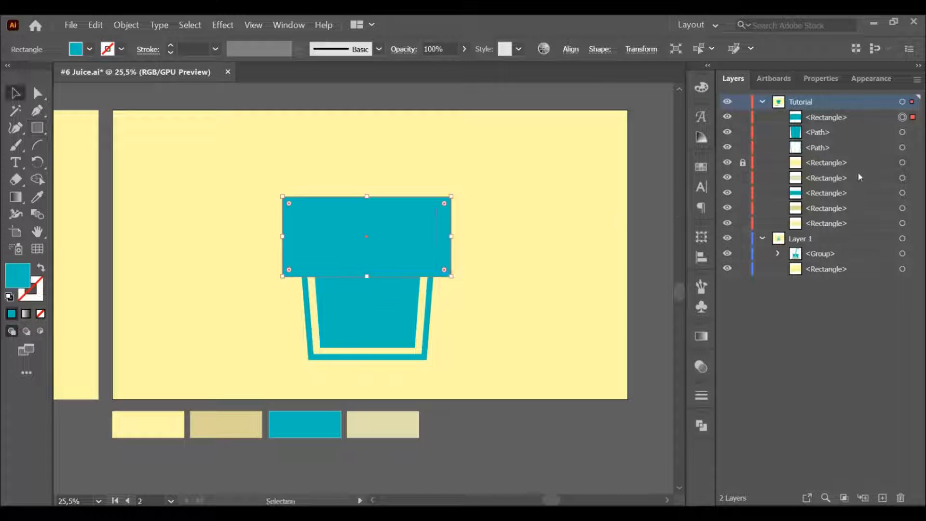
# Step: Subtract the covering rectangle from the inner juice shape with Pathfinder Minus Front so only its lower half is left
pyautogui.click(913, 132)
pyautogui.click(701, 425)
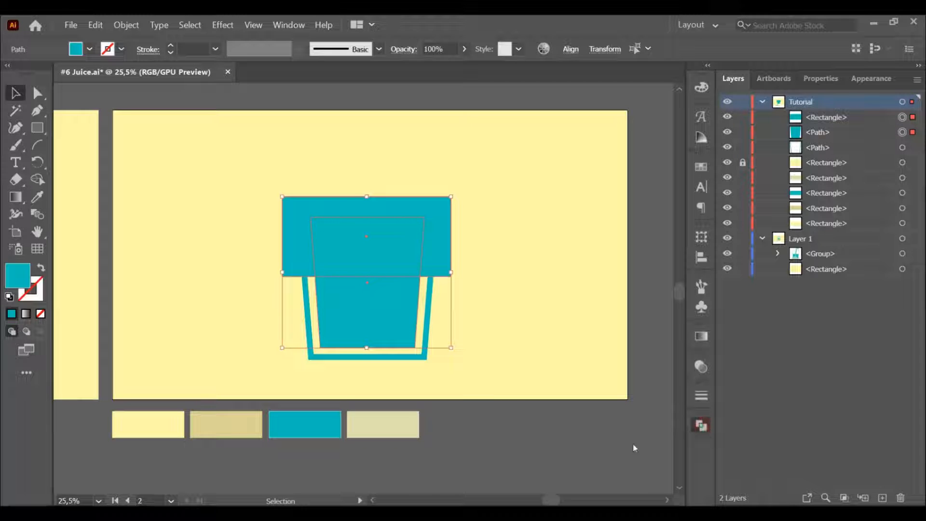
pyautogui.click(560, 446)
pyautogui.click(702, 426)
pyautogui.click(537, 343)
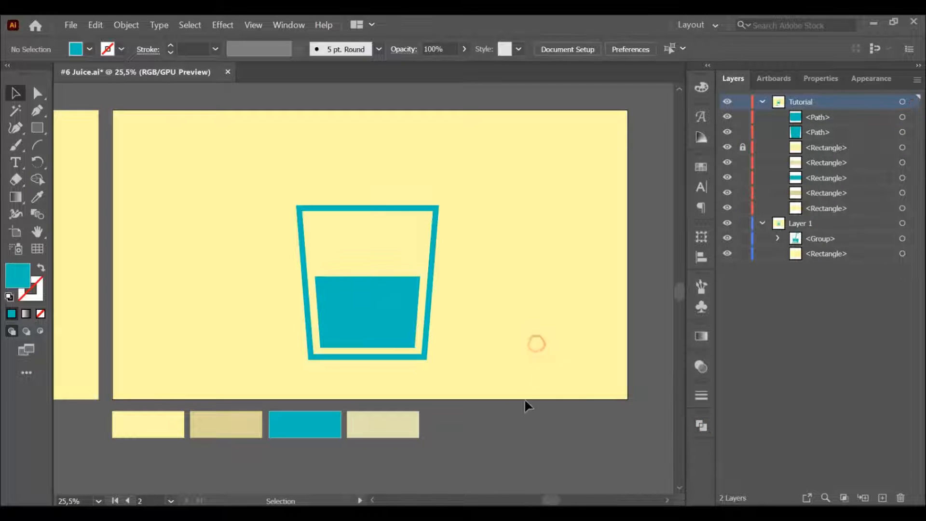
# Step: Draw a narrow vertical teal rectangle as the straw, running from above the glass rim down into the juice
pyautogui.press('z')
pyautogui.moveTo(508, 418)
pyautogui.mouseDown()
pyautogui.moveTo(435, 360)
pyautogui.moveTo(507, 401)
pyautogui.mouseUp()
pyautogui.press('h')
pyautogui.moveTo(506, 362); pyautogui.dragTo(504, 375)
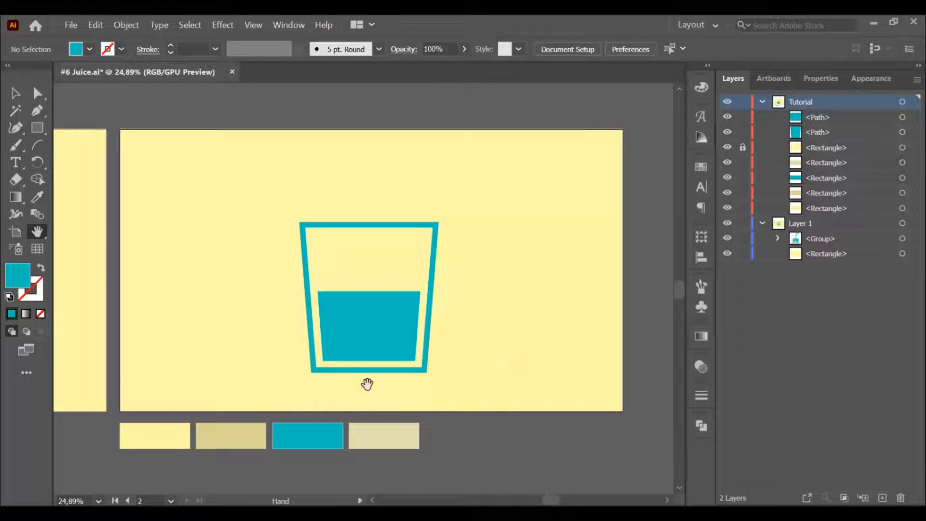
pyautogui.click(39, 128)
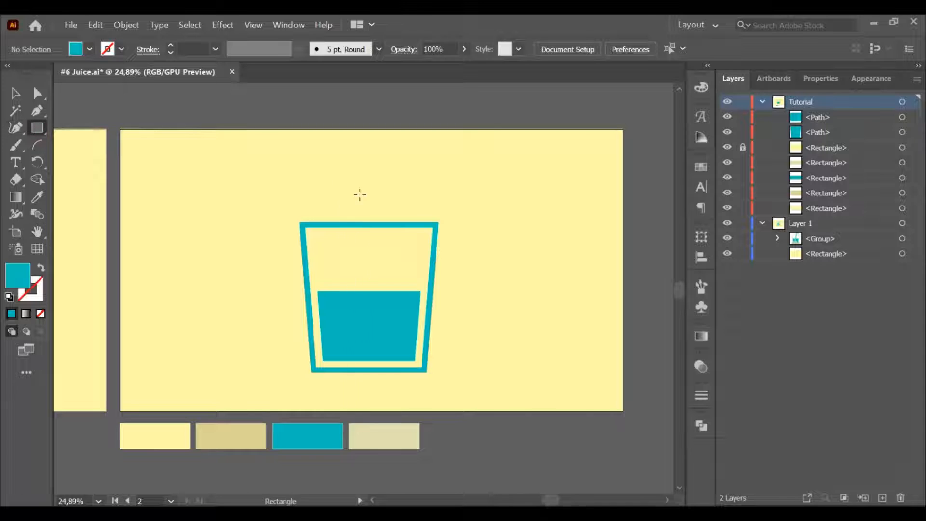
pyautogui.moveTo(359, 186); pyautogui.dragTo(374, 339)
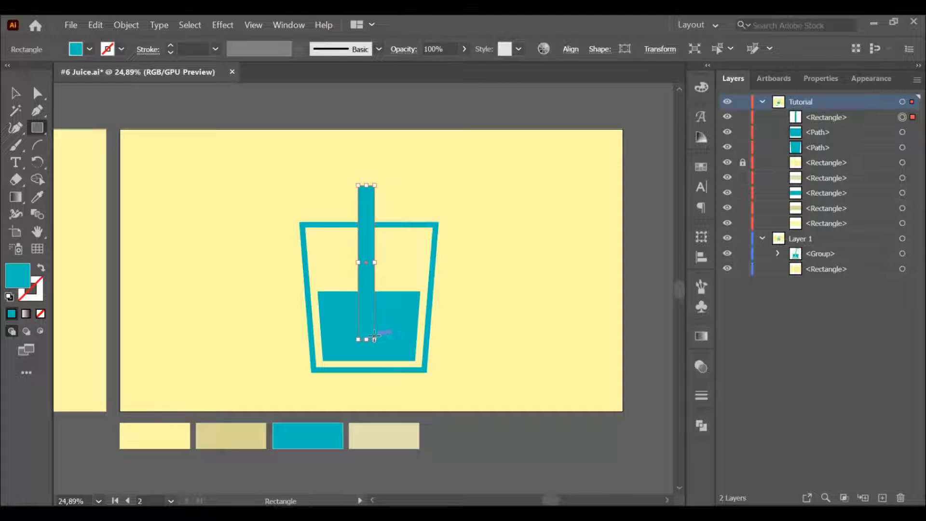
# Step: Tilt the straw slightly clockwise and move it up a little within the glass
pyautogui.press('v')
pyautogui.moveTo(381, 182); pyautogui.dragTo(384, 207)
pyautogui.click(421, 191)
pyautogui.click(430, 188)
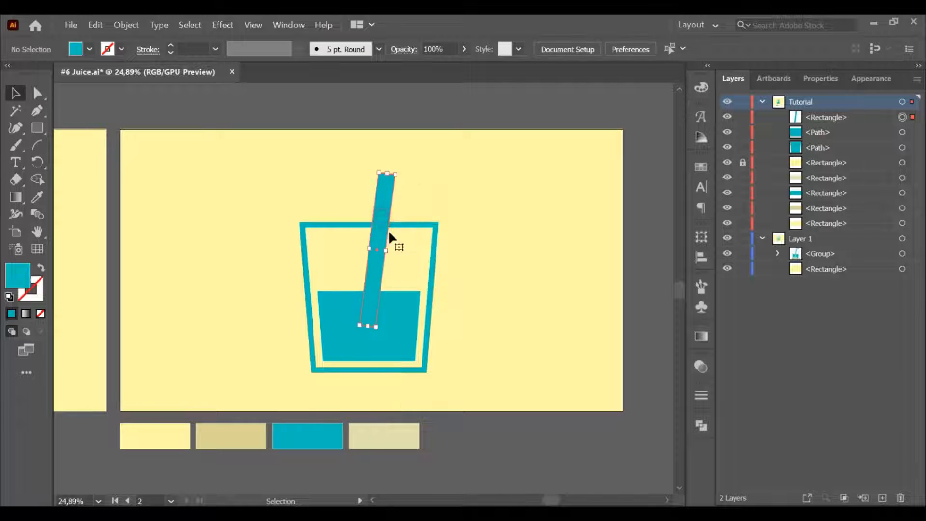
# Step: Paste a copy of the straw in front and rotate it perpendicular to the original
pyautogui.click(378, 278)
pyautogui.press('a')
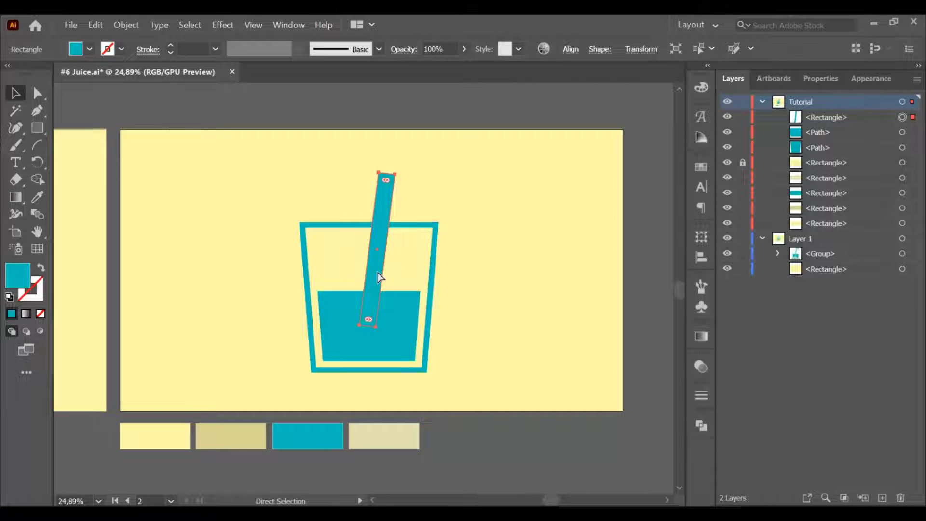
pyautogui.hotkey('ctrl', 'c')
pyautogui.hotkey('ctrl', 'f')
pyautogui.press('v')
pyautogui.moveTo(363, 326); pyautogui.dragTo(494, 259)
pyautogui.click(419, 226)
# Step: Shorten the rotated copy and fit its end flush with the straw's upper end to form a bent tip
pyautogui.click(480, 210)
pyautogui.moveTo(441, 245); pyautogui.dragTo(446, 242)
pyautogui.moveTo(506, 229); pyautogui.dragTo(502, 206)
pyautogui.click(529, 206)
pyautogui.moveTo(404, 201); pyautogui.dragTo(405, 191)
pyautogui.press('z')
pyautogui.moveTo(355, 166); pyautogui.dragTo(514, 267)
pyautogui.press('v')
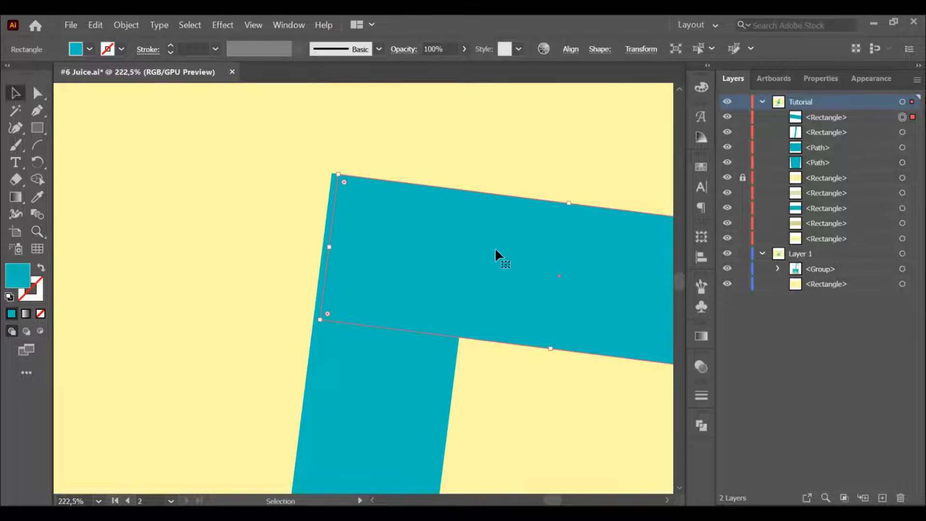
pyautogui.click(524, 177)
pyautogui.click(523, 246)
# Step: Unite the long straw piece and its bent tip into one shape with Pathfinder
pyautogui.press('z')
pyautogui.moveTo(510, 278); pyautogui.dragTo(398, 235)
pyautogui.press('space')
pyautogui.moveTo(442, 290); pyautogui.dragTo(580, 350)
pyautogui.press('v')
pyautogui.click(426, 302)
pyautogui.hotkey('ctrl', 'shift', 'F9')
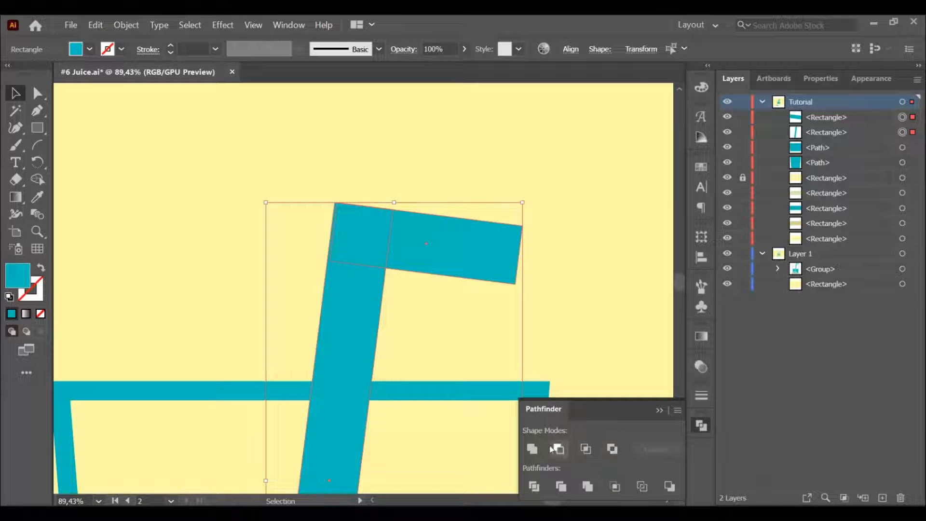
pyautogui.click(531, 447)
pyautogui.click(701, 425)
pyautogui.click(596, 352)
# Step: Set up the Paintbrush with no fill and a white 1 pt stroke
pyautogui.moveTo(566, 365); pyautogui.dragTo(461, 311)
pyautogui.moveTo(492, 376); pyautogui.dragTo(439, 257)
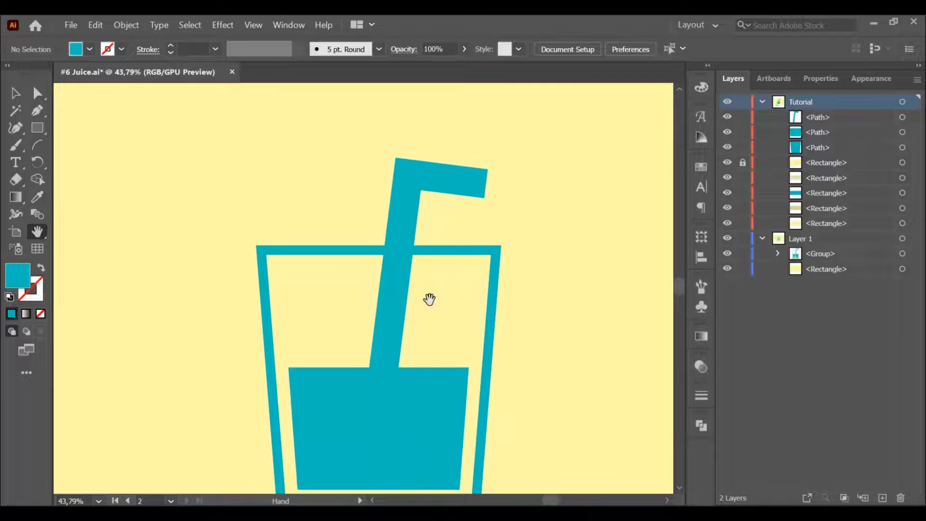
pyautogui.click(16, 145)
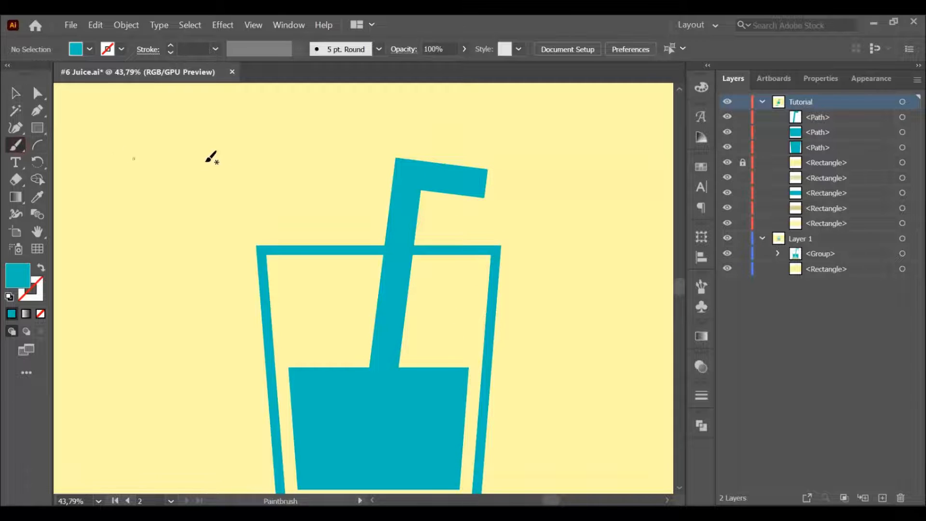
pyautogui.click(41, 268)
pyautogui.click(39, 286)
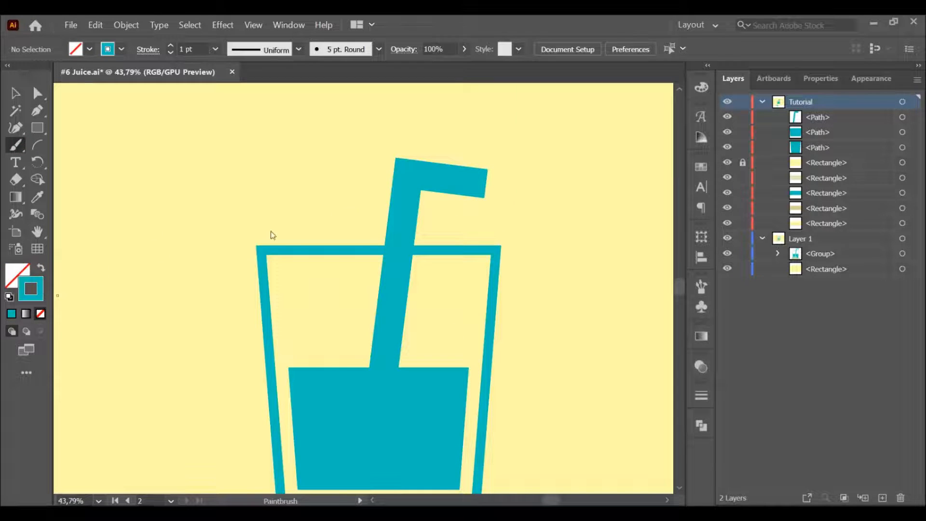
pyautogui.click(548, 179)
pyautogui.click(702, 87)
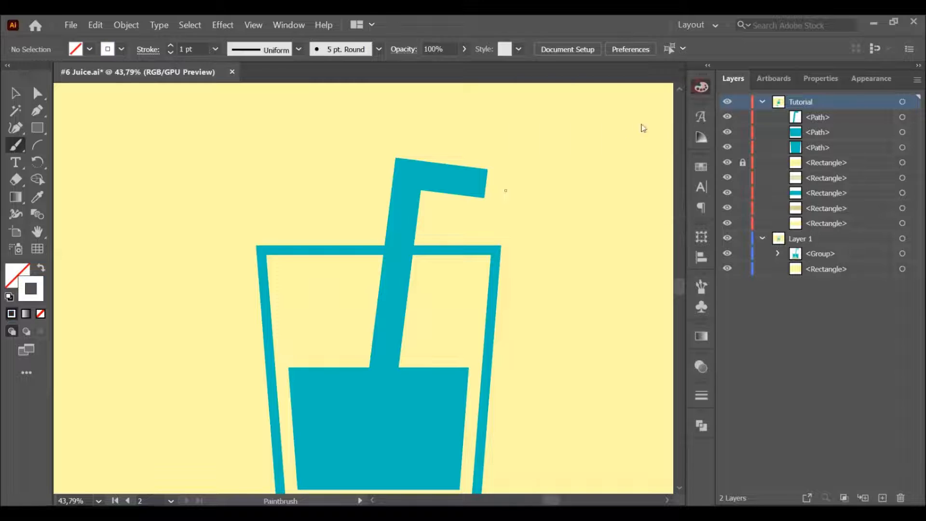
# Step: Paint eight curved white stripes across the straw, spaced from its bent tip down to its submerged end
pyautogui.moveTo(461, 195); pyautogui.dragTo(467, 207)
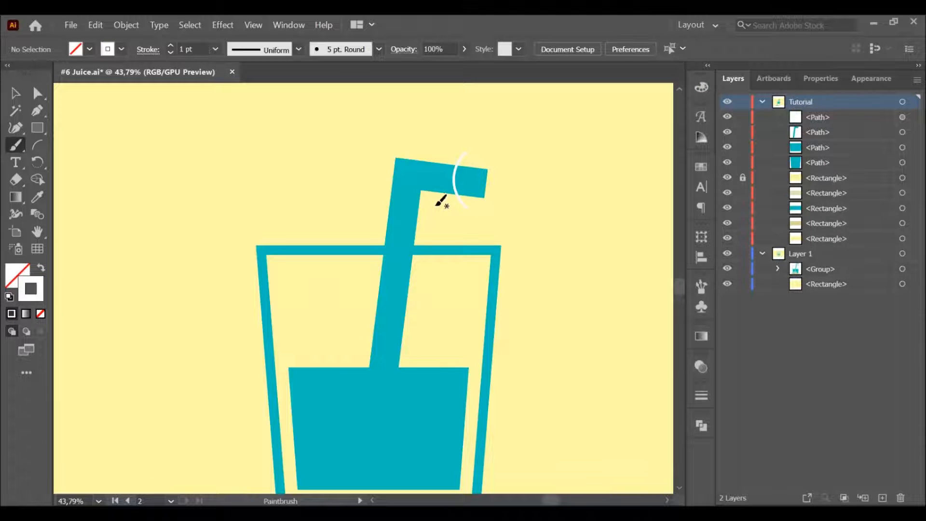
pyautogui.hotkey('ctrl', 'z')
pyautogui.moveTo(456, 151)
pyautogui.mouseDown()
pyautogui.moveTo(465, 192)
pyautogui.moveTo(480, 208)
pyautogui.mouseUp()
pyautogui.moveTo(424, 155)
pyautogui.mouseDown()
pyautogui.moveTo(429, 221)
pyautogui.moveTo(416, 303)
pyautogui.moveTo(427, 335)
pyautogui.mouseUp()
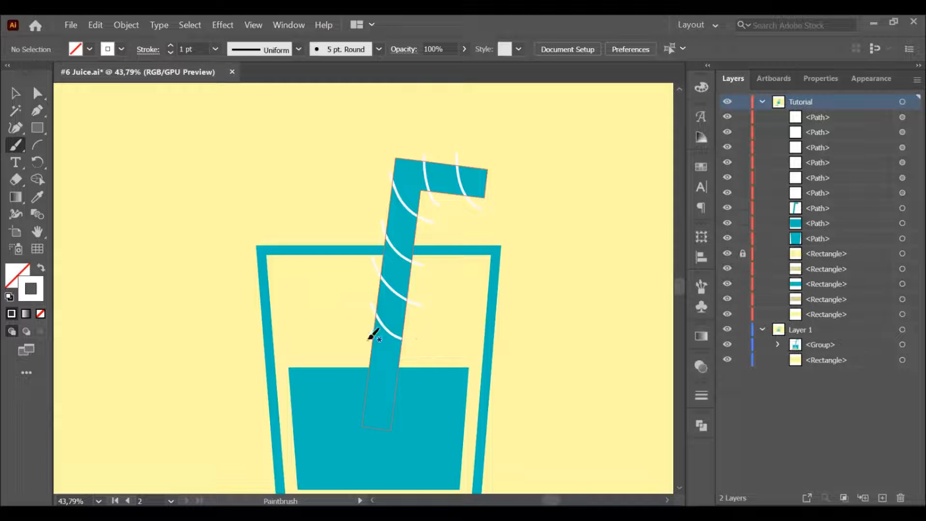
pyautogui.moveTo(395, 372)
pyautogui.mouseDown()
pyautogui.moveTo(360, 381)
pyautogui.moveTo(413, 412)
pyautogui.mouseUp()
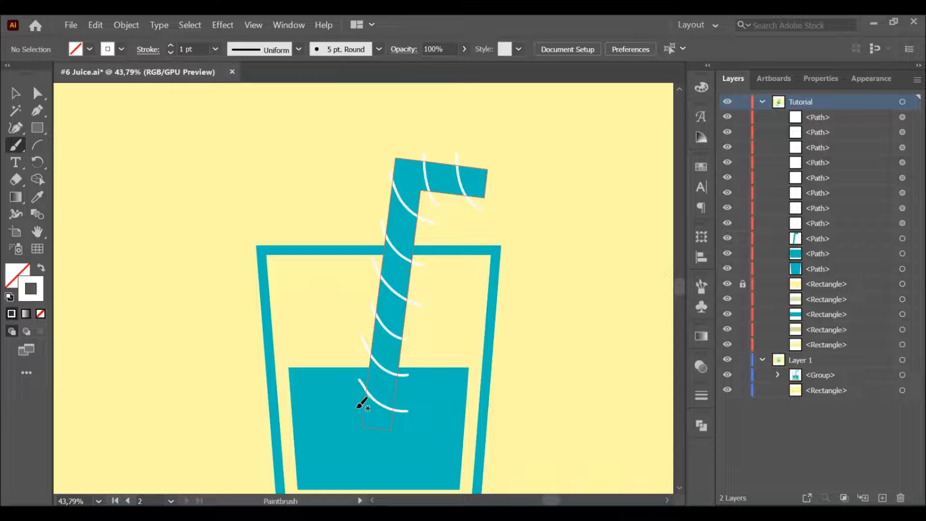
pyautogui.press('v')
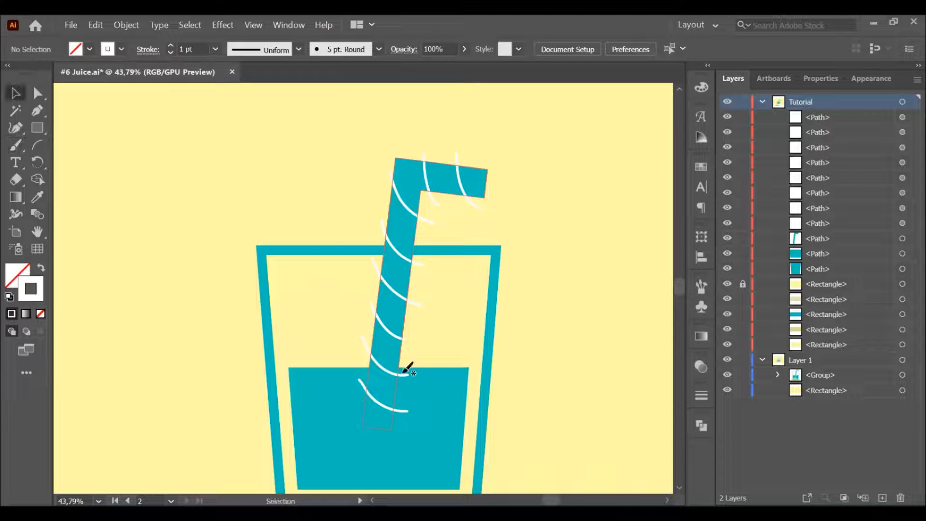
# Step: Paste a copy of the straw shape in front and move it above all the white stripes in the stacking order
pyautogui.click(482, 183)
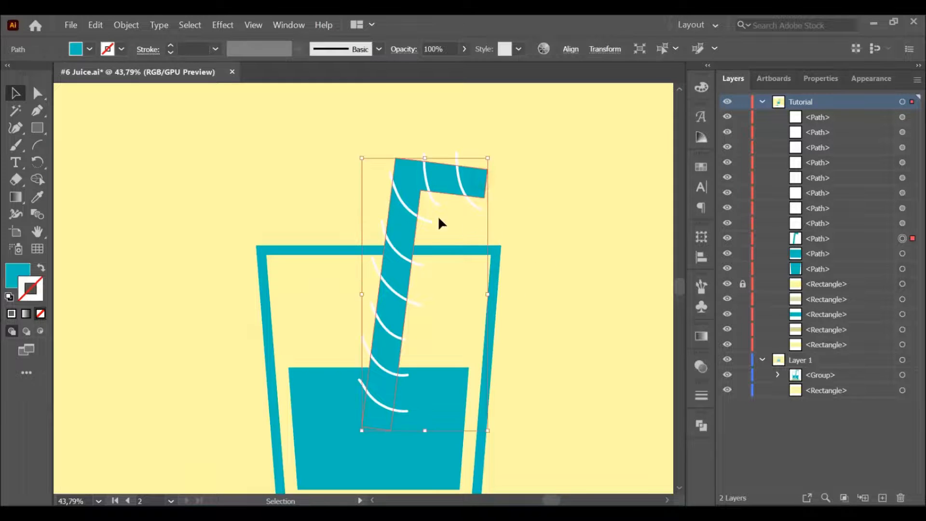
pyautogui.click(95, 25)
pyautogui.click(113, 82)
pyautogui.click(96, 27)
pyautogui.click(126, 107)
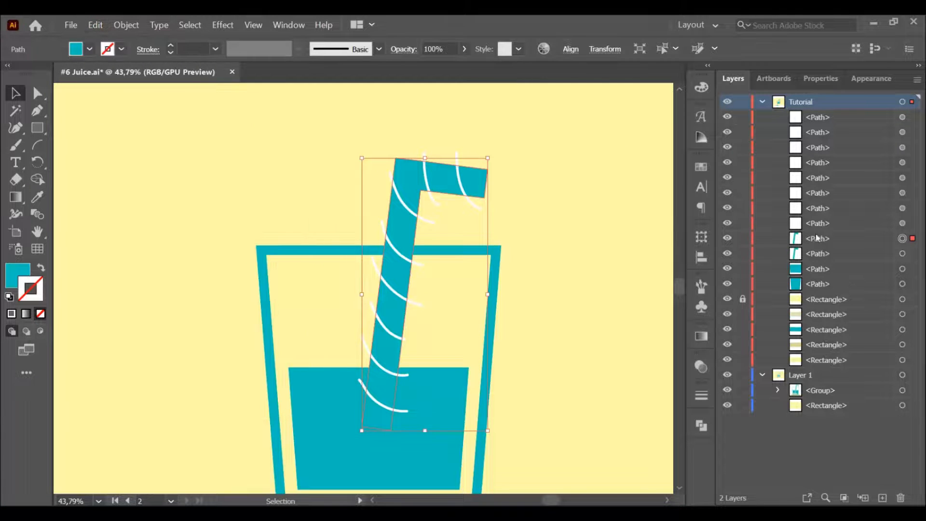
pyautogui.moveTo(842, 245); pyautogui.dragTo(844, 110)
pyautogui.click(536, 159)
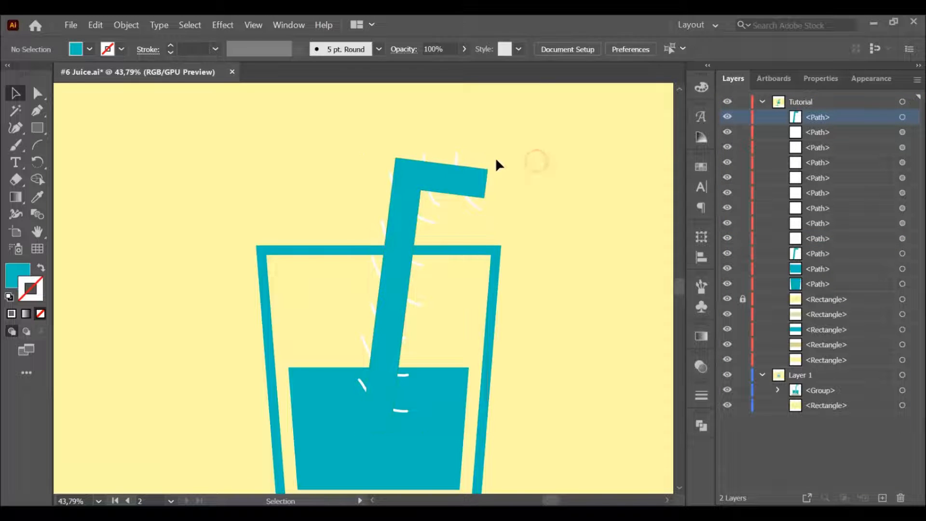
# Step: Clip the eight white stripes to the straw's outline by making a clipping mask with the topmost straw copy
pyautogui.moveTo(483, 400); pyautogui.dragTo(480, 424)
pyautogui.keyDown('shift'); pyautogui.click(913, 283); pyautogui.keyUp('shift')
pyautogui.keyDown('shift'); pyautogui.click(913, 269); pyautogui.keyUp('shift')
pyautogui.keyDown('shift'); pyautogui.click(913, 253); pyautogui.keyUp('shift')
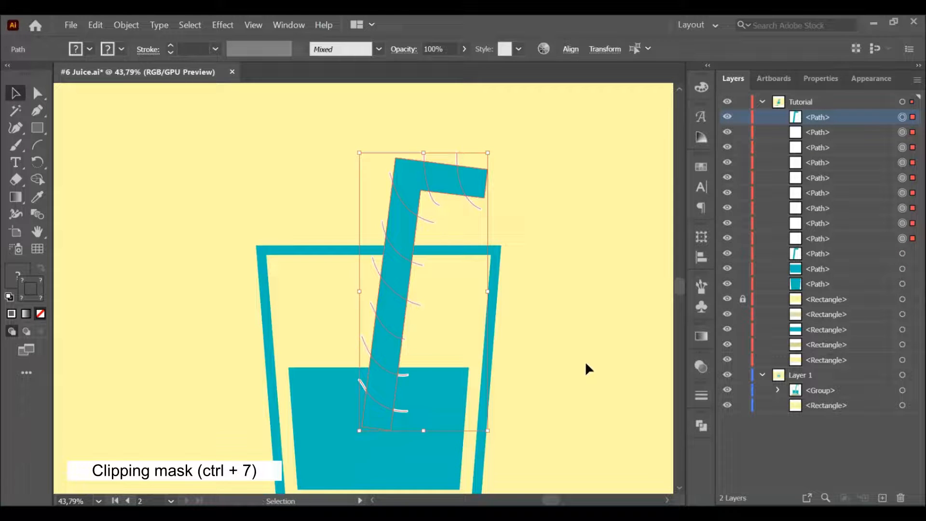
pyautogui.hotkey('ctrl', '7')
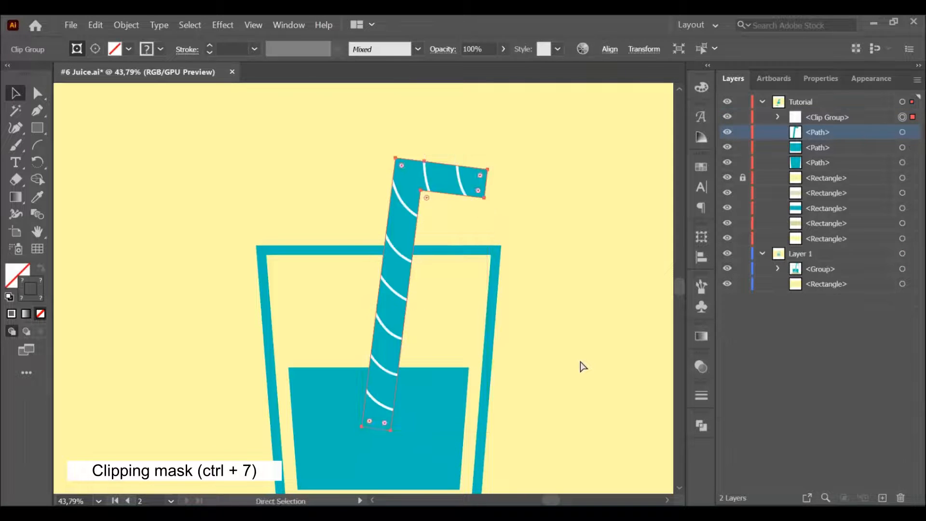
pyautogui.click(583, 353)
# Step: Draw a small square in the juice's lower-left corner and fill it with the lightest beige-grey palette swatch colour
pyautogui.hotkey('ctrl', 'space')
pyautogui.moveTo(547, 372); pyautogui.dragTo(563, 407)
pyautogui.press('m')
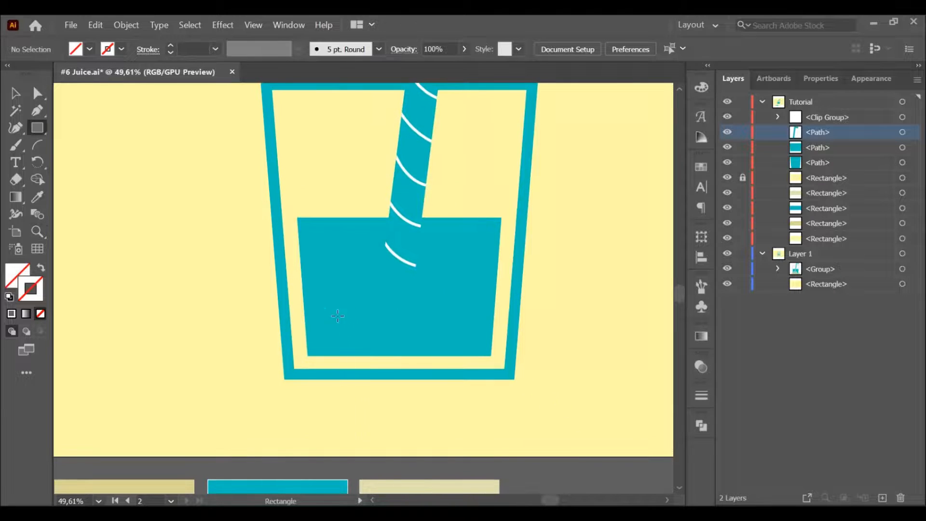
pyautogui.moveTo(318, 306)
pyautogui.mouseDown()
pyautogui.moveTo(365, 342)
pyautogui.moveTo(353, 340)
pyautogui.mouseUp()
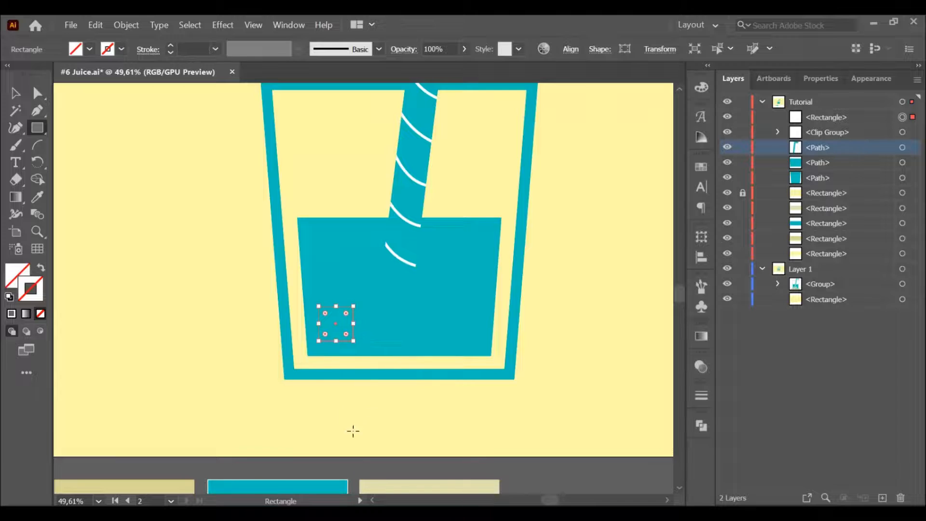
pyautogui.press('i')
pyautogui.click(392, 484)
pyautogui.press('v')
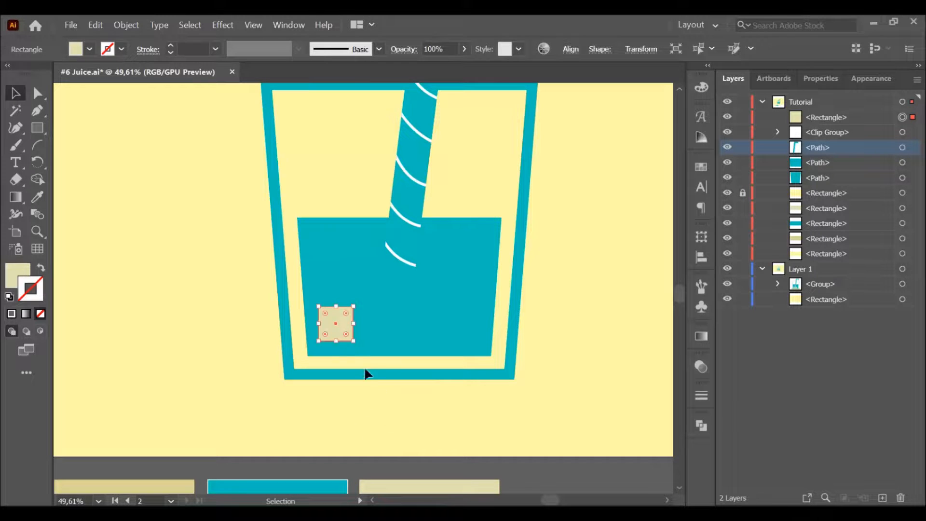
# Step: Duplicate the square into a row of three ice cubes along the juice's bottom and tilt the outer two
pyautogui.moveTo(361, 343); pyautogui.dragTo(456, 336)
pyautogui.click(529, 386)
pyautogui.moveTo(530, 386); pyautogui.dragTo(464, 313)
pyautogui.moveTo(481, 361); pyautogui.dragTo(477, 356)
pyautogui.press('v')
pyautogui.moveTo(413, 267); pyautogui.dragTo(412, 271)
pyautogui.click(520, 296)
# Step: Group the glass, juice, straw and ice cubes, and move them up slightly on the artboard
pyautogui.moveTo(506, 345); pyautogui.dragTo(452, 334)
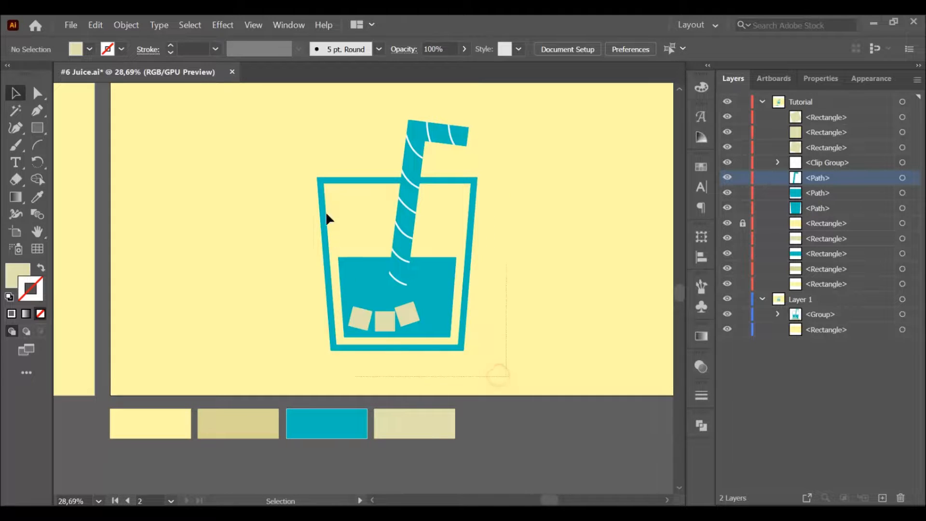
pyautogui.moveTo(309, 116); pyautogui.dragTo(426, 264)
pyautogui.hotkey('ctrl', 'g')
pyautogui.click(510, 278)
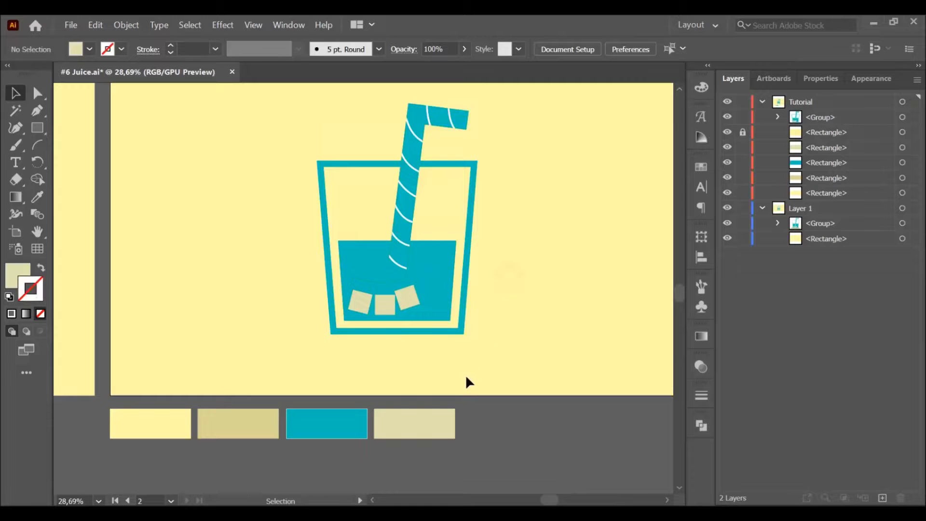
# Step: Draw a wide flat ellipse across the glass base as its shadow and fill it with the darker beige swatch colour
pyautogui.press('l')
pyautogui.moveTo(303, 326); pyautogui.dragTo(494, 351)
pyautogui.press('i')
pyautogui.click(260, 423)
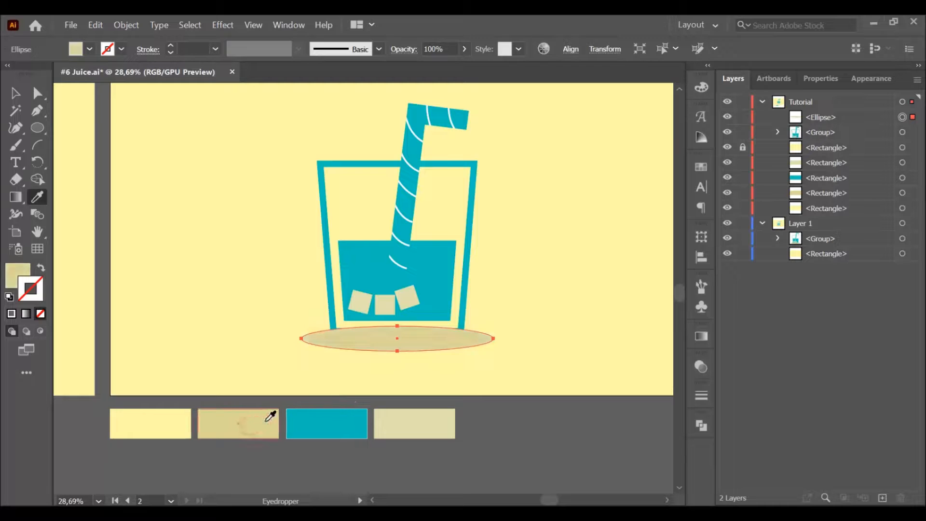
# Step: Move the shadow ellipse behind the glass group in the stacking order
pyautogui.press('v')
pyautogui.click(486, 376)
pyautogui.moveTo(877, 125); pyautogui.dragTo(868, 137)
pyautogui.click(550, 225)
# Step: Select the glass group and the shadow ellipse and align them by their horizontal centres
pyautogui.press('z')
pyautogui.keyDown('alt'); pyautogui.click(557, 312); pyautogui.keyUp('alt')
pyautogui.moveTo(525, 294); pyautogui.dragTo(529, 305)
pyautogui.press('v')
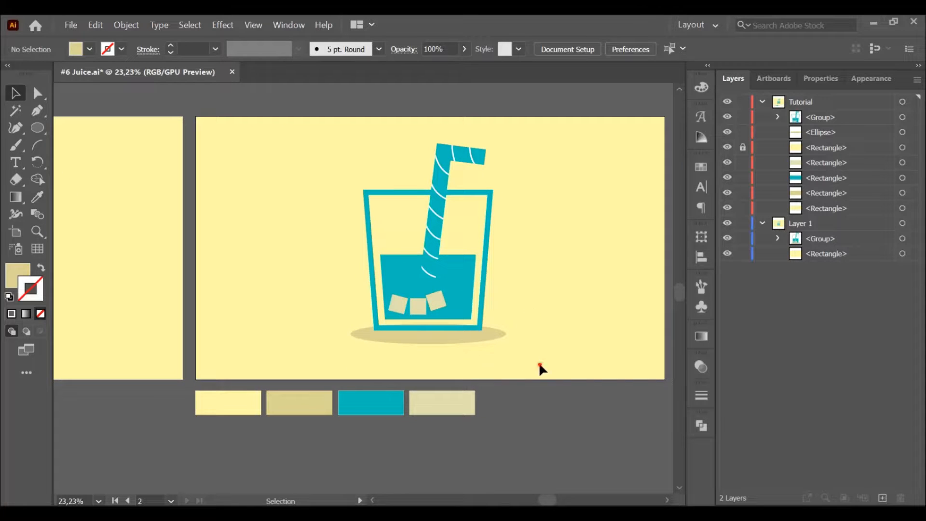
pyautogui.moveTo(302, 125); pyautogui.dragTo(305, 126)
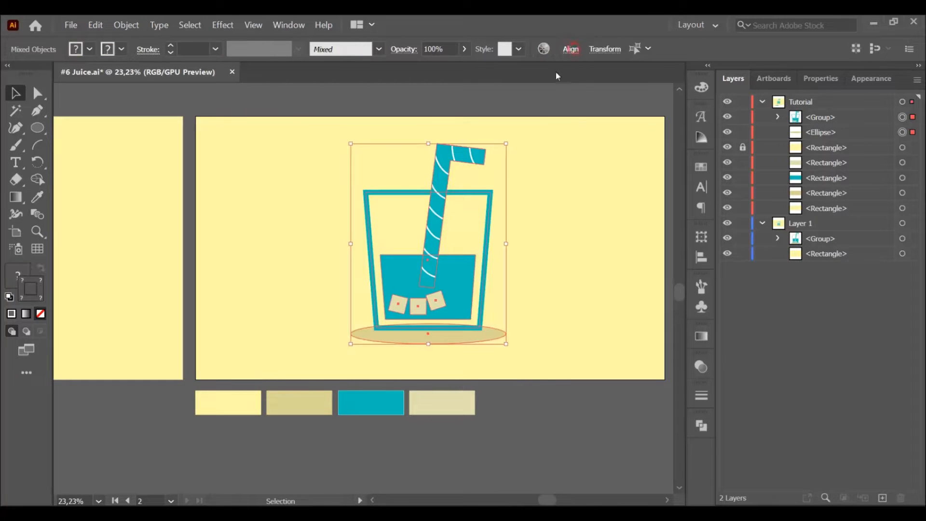
pyautogui.click(571, 48)
pyautogui.click(451, 96)
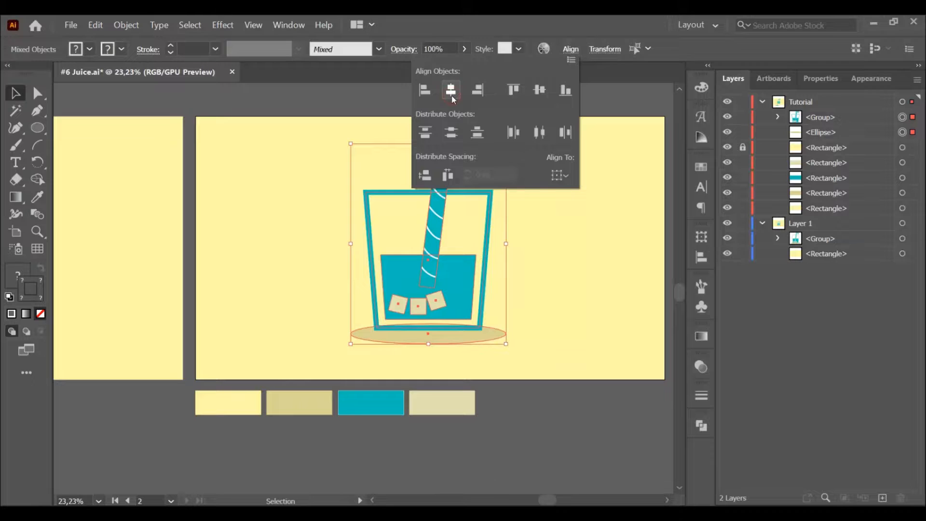
# Step: Expand the striped straw's clip group inside the glass group and clear the selection
pyautogui.click(588, 256)
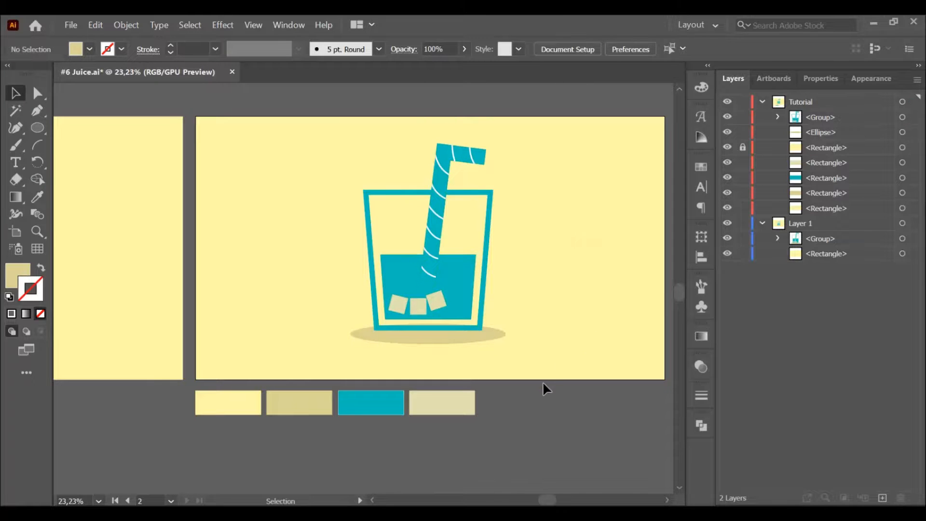
pyautogui.moveTo(535, 315); pyautogui.dragTo(316, 132)
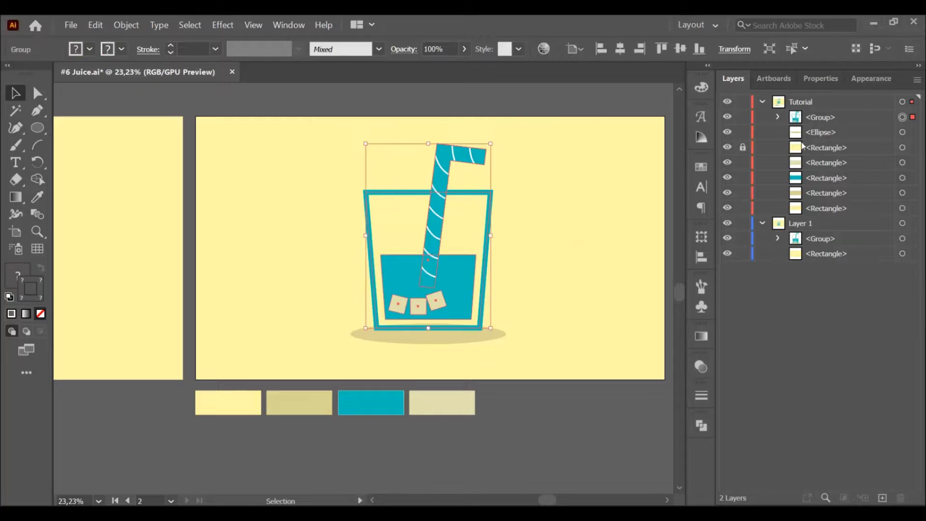
pyautogui.click(131, 26)
pyautogui.click(152, 178)
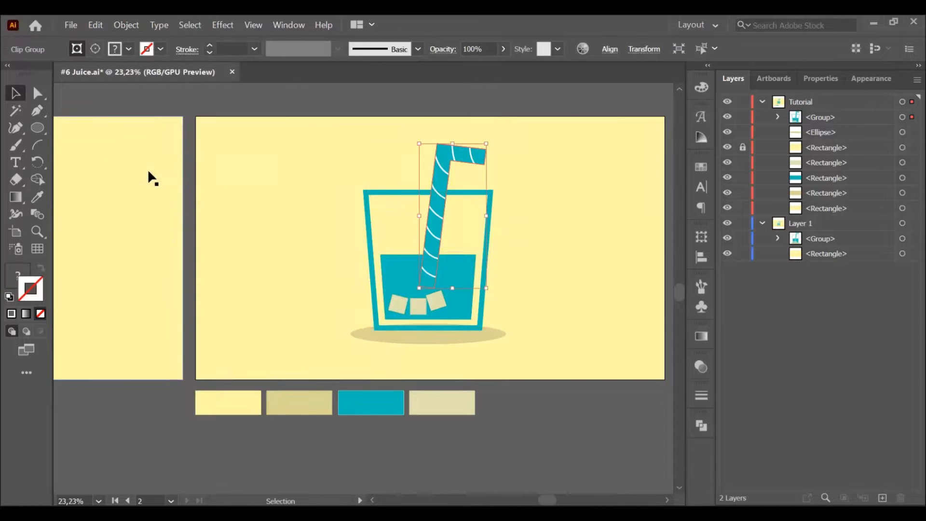
pyautogui.click(135, 29)
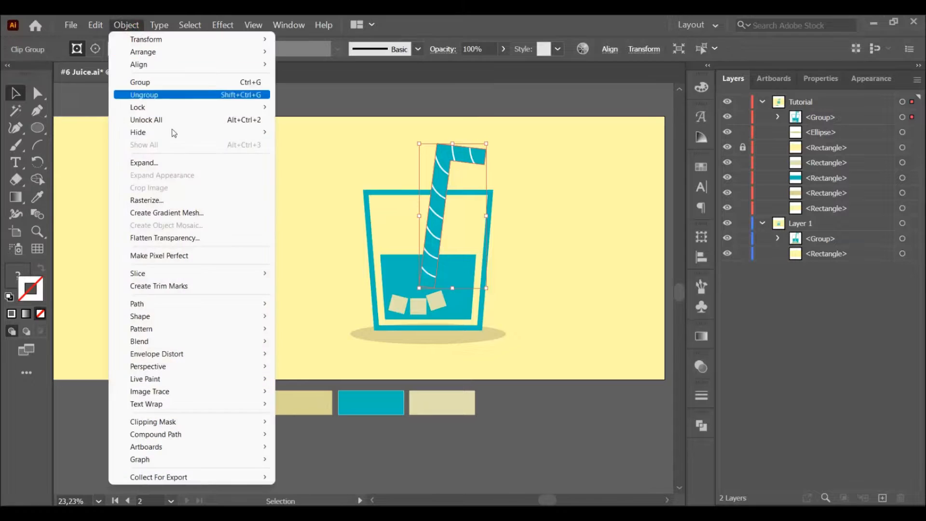
pyautogui.click(174, 160)
pyautogui.click(521, 210)
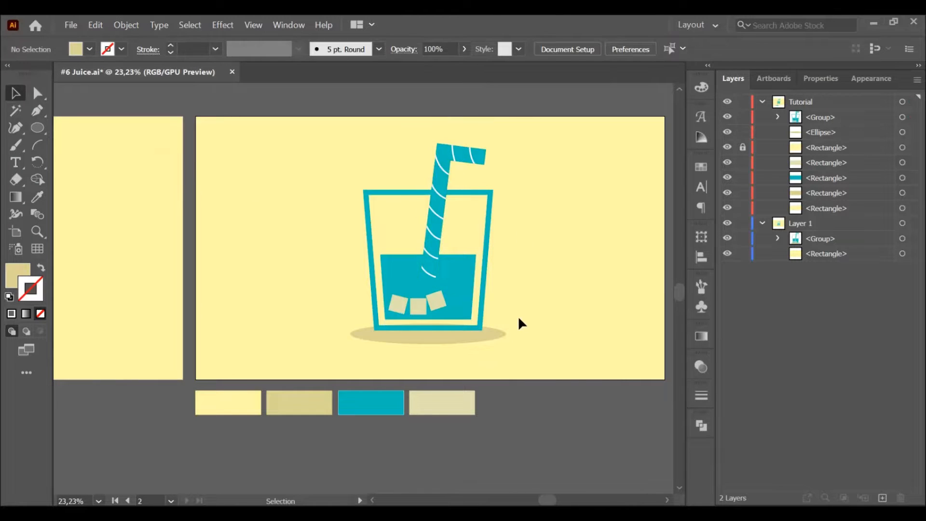
# Step: Scale the glass group down to test how its outlines and straw stripes resize, and undo the scaling
pyautogui.click(366, 199)
pyautogui.moveTo(366, 144); pyautogui.dragTo(451, 301)
pyautogui.click(533, 246)
pyautogui.press('z')
pyautogui.press('h')
pyautogui.hotkey('ctrl', 'z')
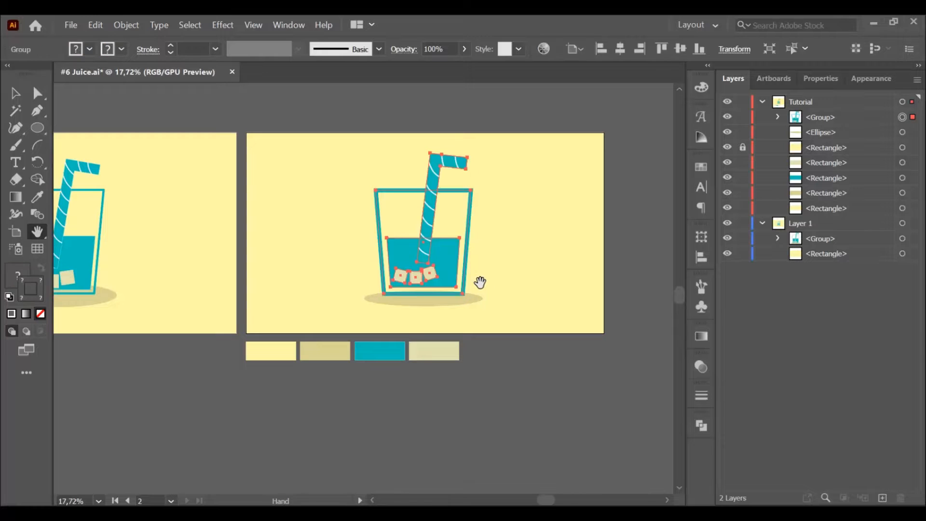
# Step: Expand the fill and stroke of the entire glass group into shapes
pyautogui.press('v')
pyautogui.click(509, 265)
pyautogui.press('z')
pyautogui.moveTo(467, 258); pyautogui.dragTo(497, 281)
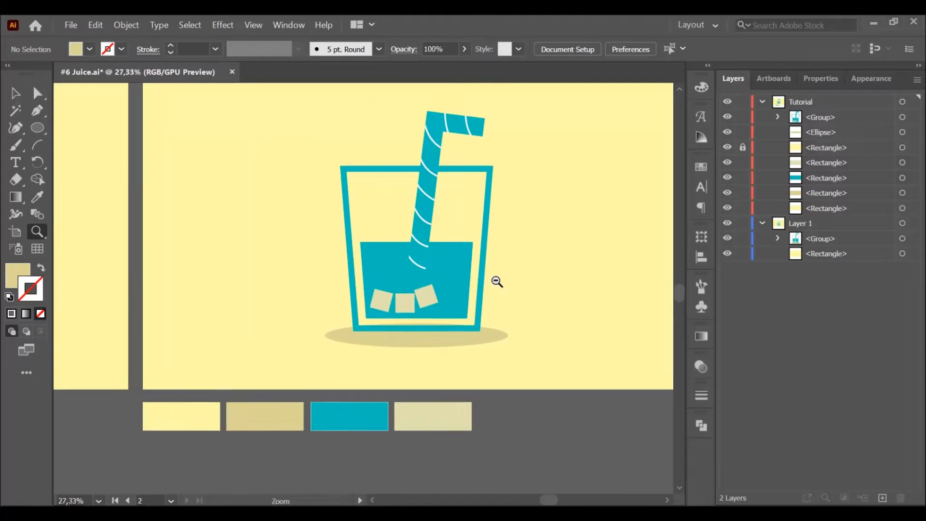
pyautogui.press('h')
pyautogui.moveTo(493, 229); pyautogui.dragTo(511, 247)
pyautogui.press('v')
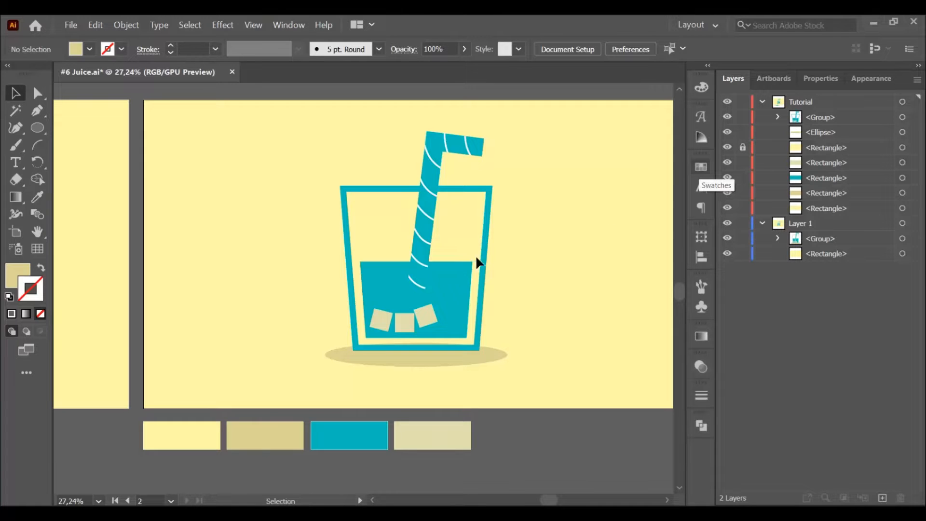
pyautogui.click(487, 261)
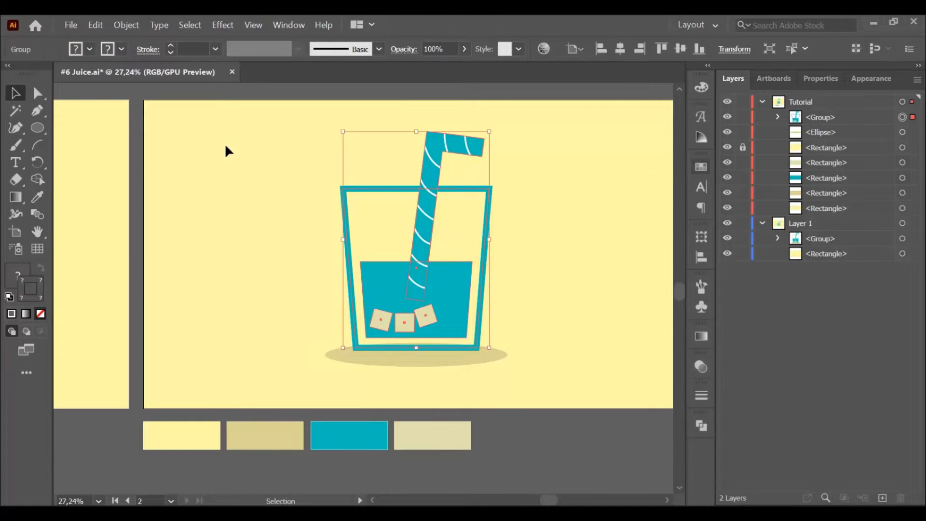
pyautogui.click(127, 26)
pyautogui.click(161, 157)
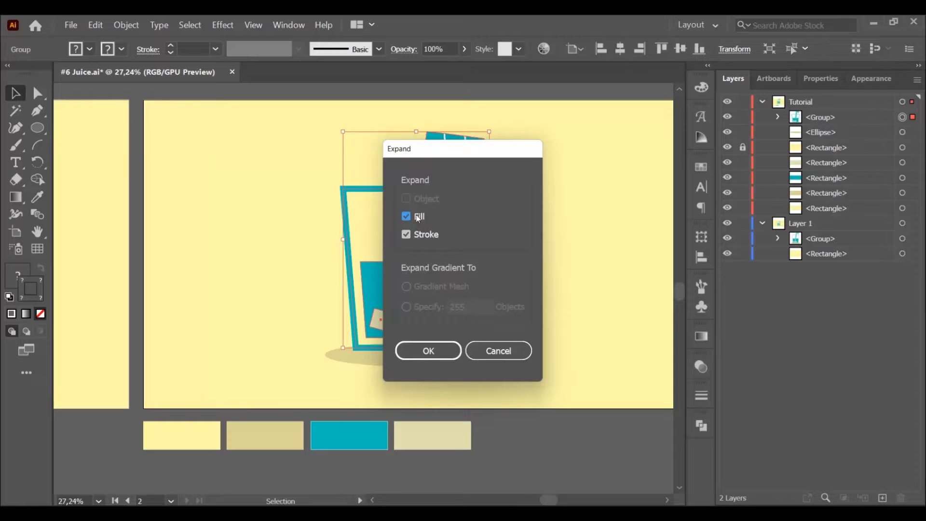
pyautogui.click(428, 351)
pyautogui.click(541, 284)
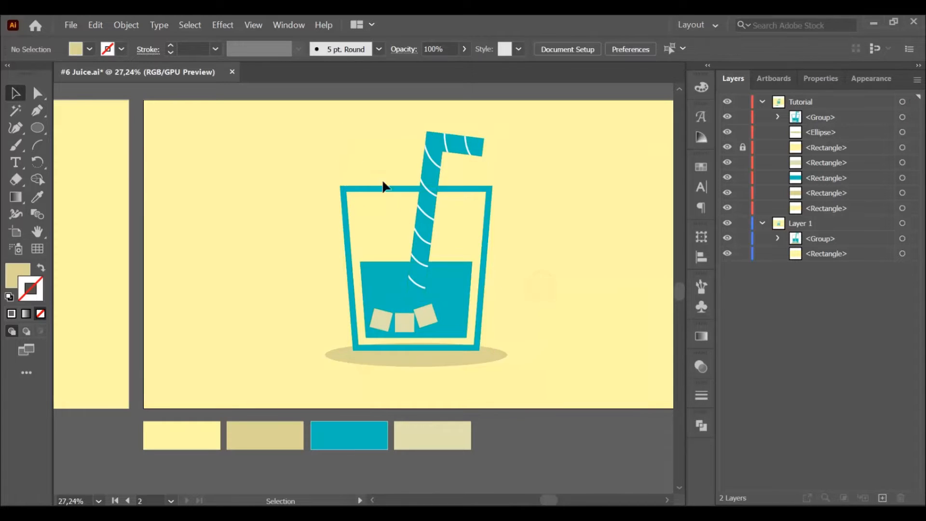
# Step: Shrink the expanded glass group toward its lower right corner, inspect its proportions up close, and undo the resize
pyautogui.click(431, 207)
pyautogui.moveTo(340, 133); pyautogui.dragTo(444, 281)
pyautogui.click(523, 290)
pyautogui.press('z')
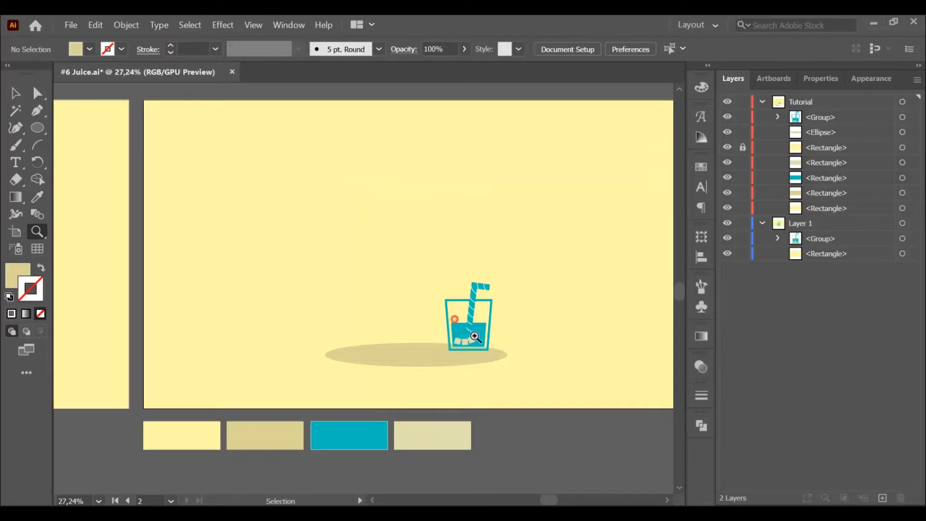
pyautogui.moveTo(475, 336); pyautogui.dragTo(589, 403)
pyautogui.press('v')
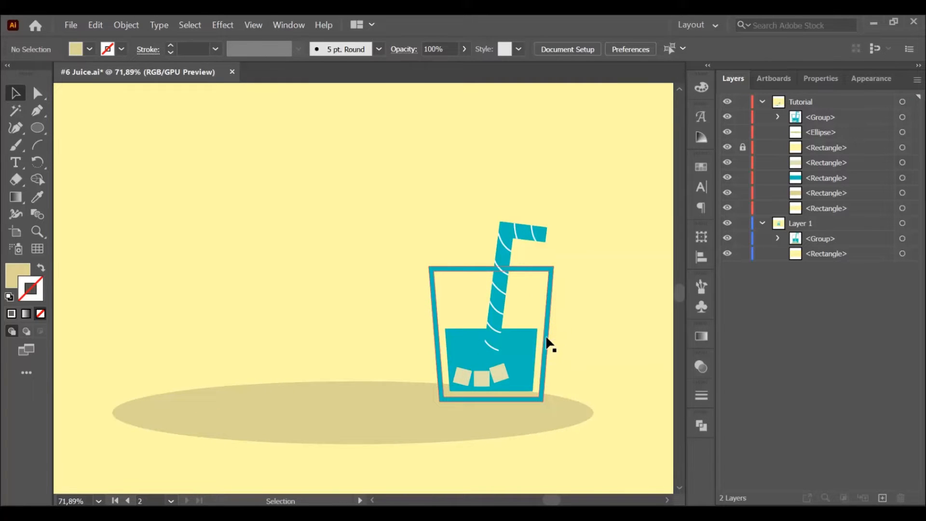
pyautogui.press('z')
pyautogui.moveTo(583, 357); pyautogui.dragTo(454, 287)
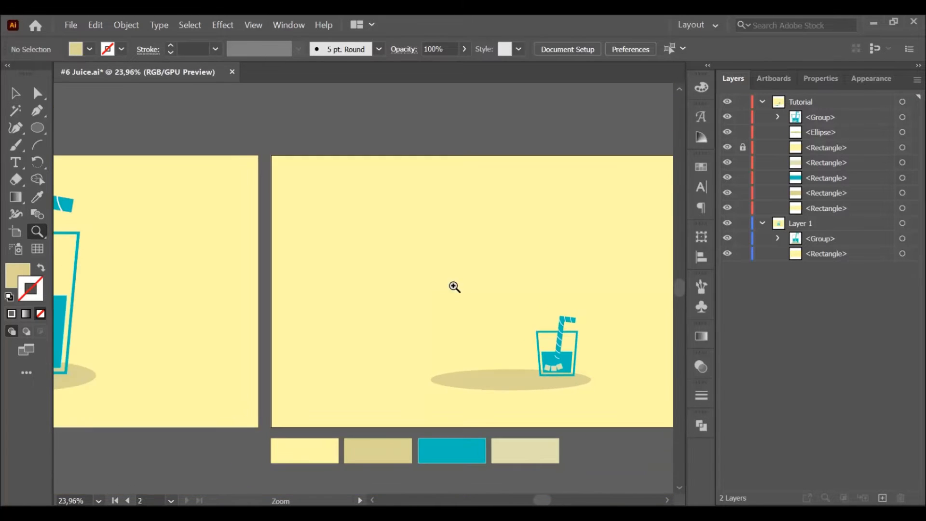
pyautogui.moveTo(494, 319); pyautogui.dragTo(441, 289)
pyautogui.press('v')
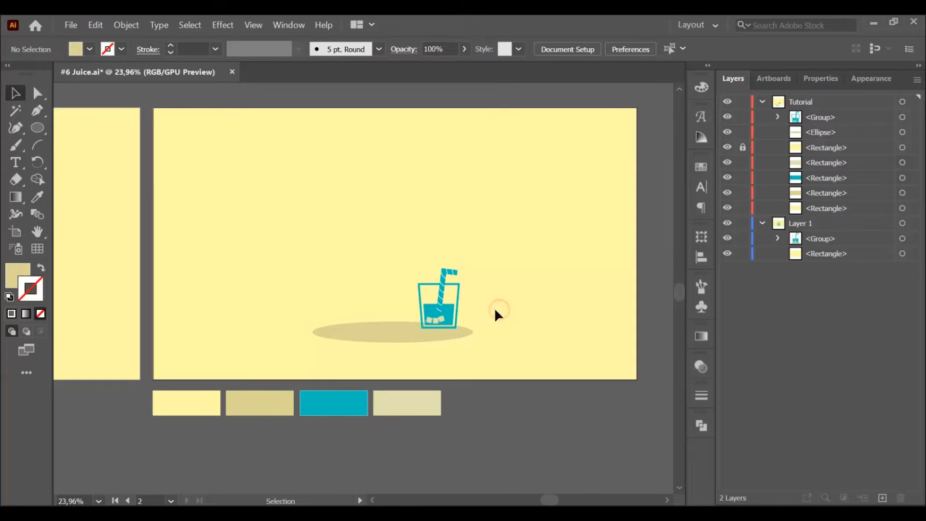
pyautogui.hotkey('ctrl', 'z')
pyautogui.click(505, 309)
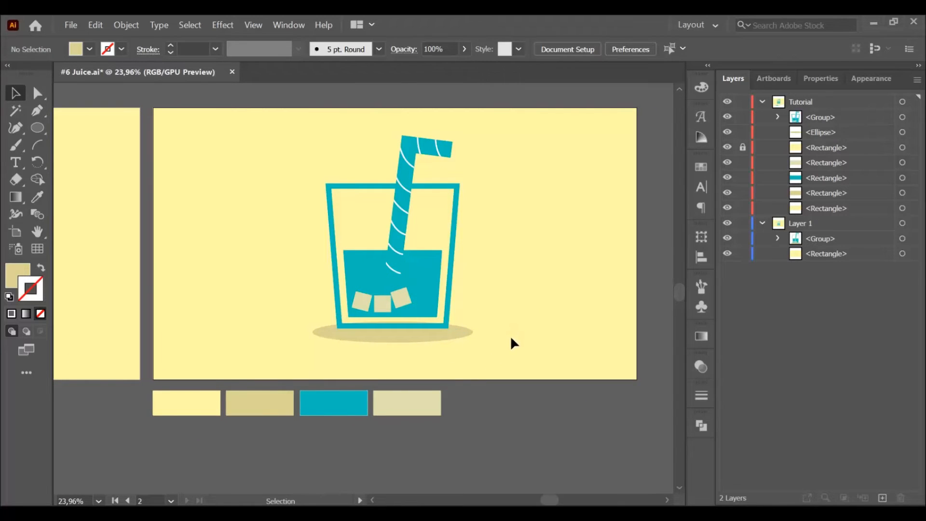
pyautogui.scroll(1, 456, 324)
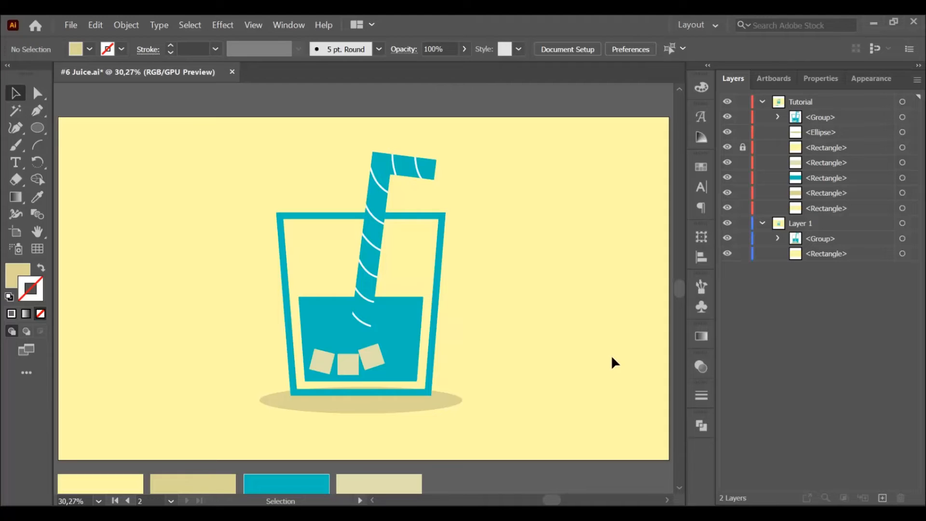